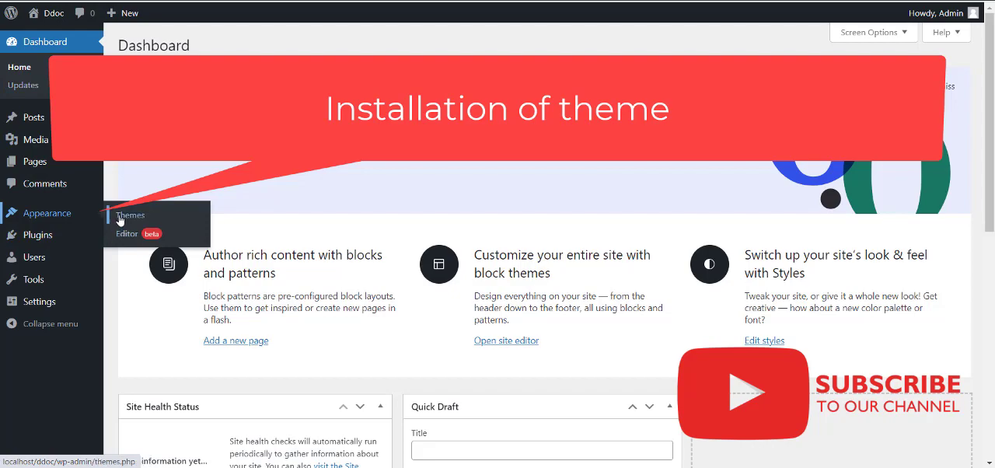
Open the upload form for adding a new theme from a .zip file.
left_click(120, 217)
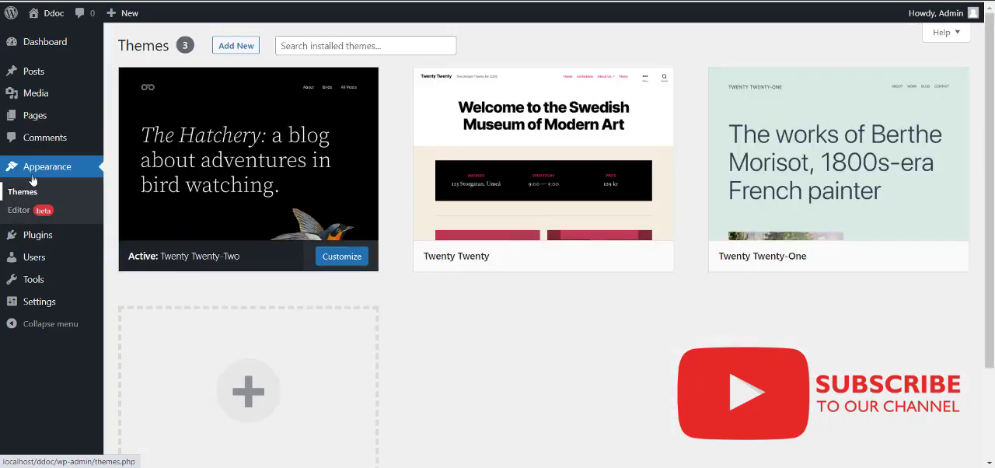
left_click(237, 48)
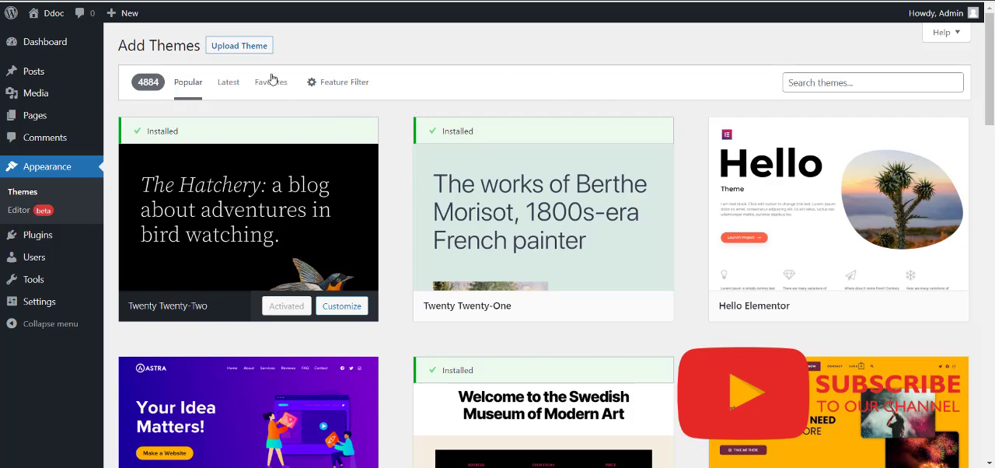
left_click(240, 46)
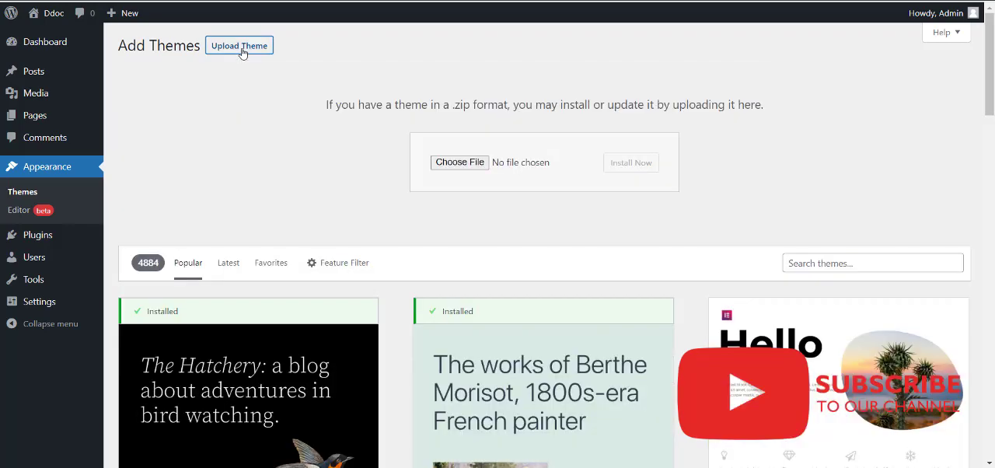
From the theme file chooser, extract the Desktop archive themeforest-QSOYMFGA-ddoc-documentation-wordpress-theme into a folder of the same name.
left_click(459, 162)
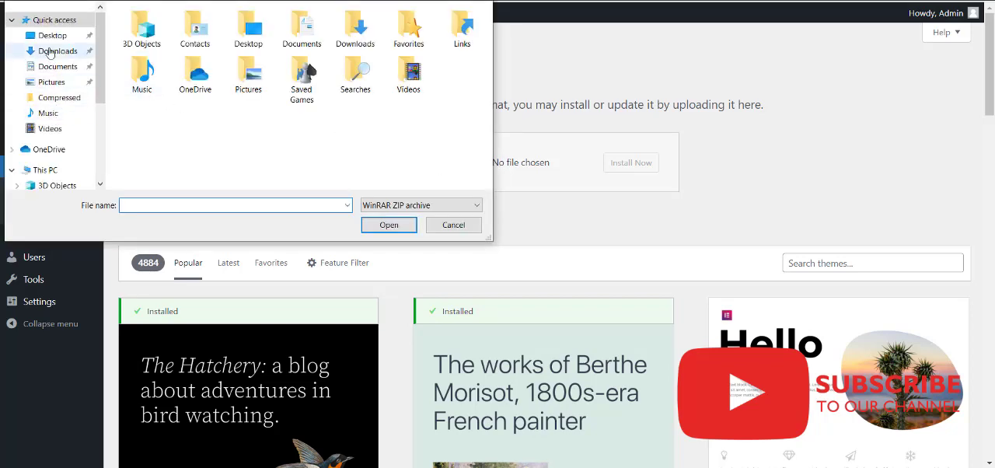
left_click(49, 36)
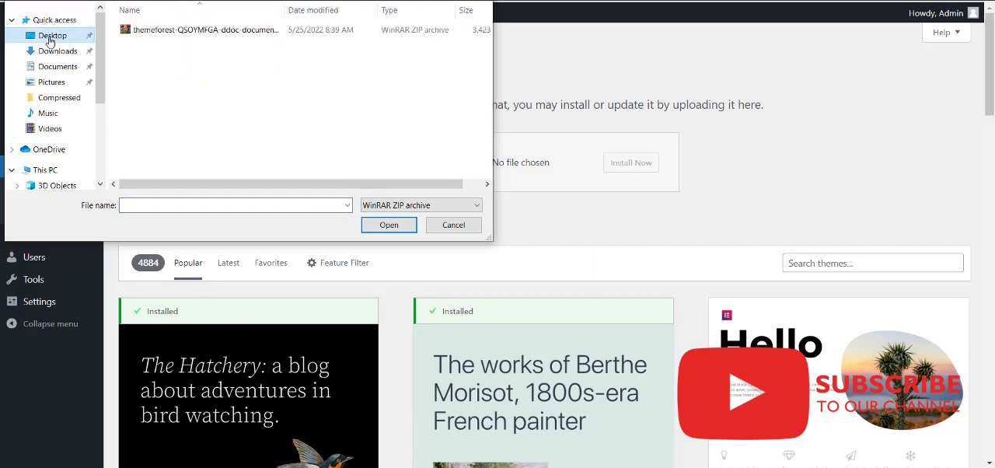
left_click(218, 37)
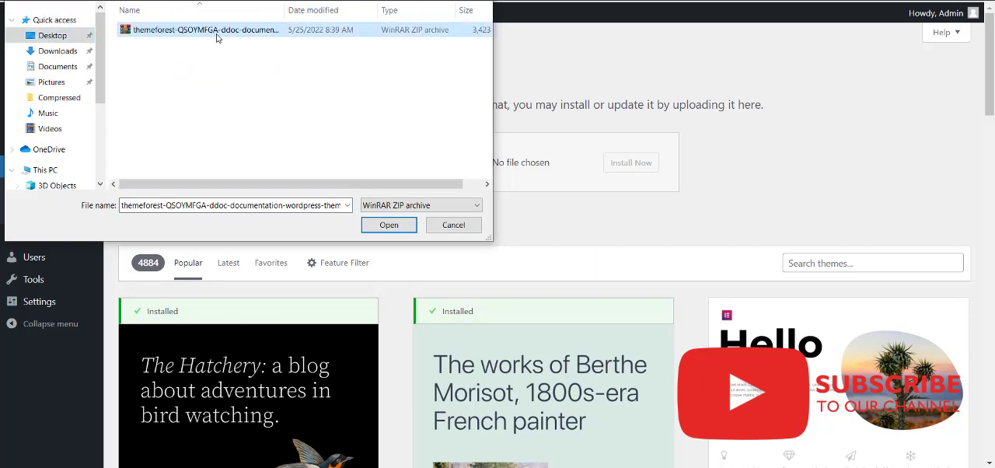
right_click(217, 37)
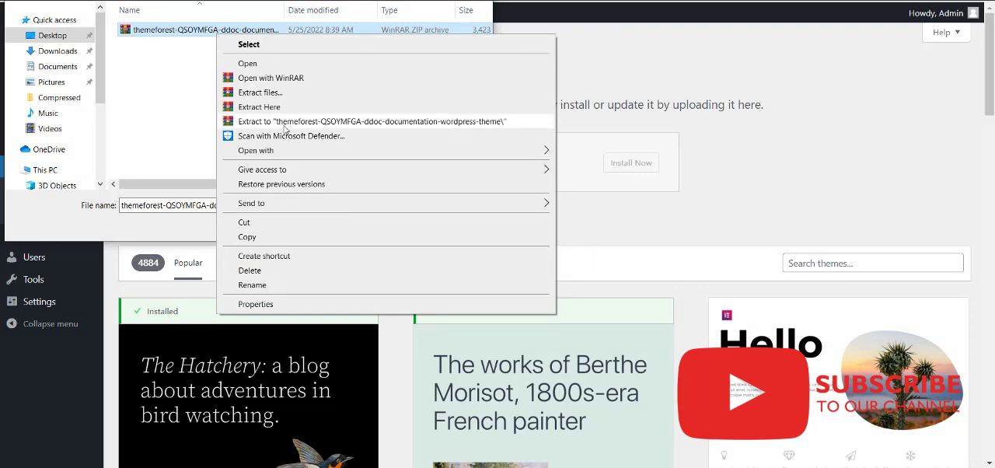
left_click(285, 126)
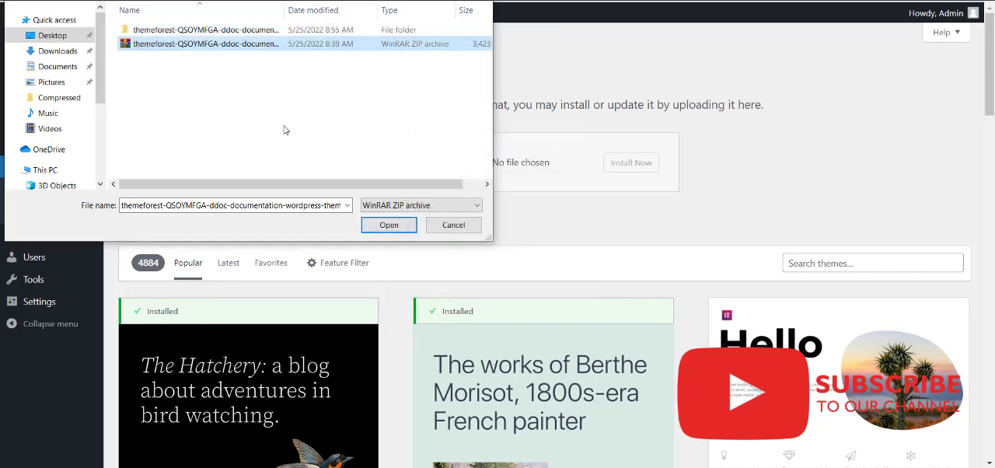
Install the theme from ddoc_1.0.2 in the extracted package's DDoc Theme folder and activate it.
double_click(242, 33)
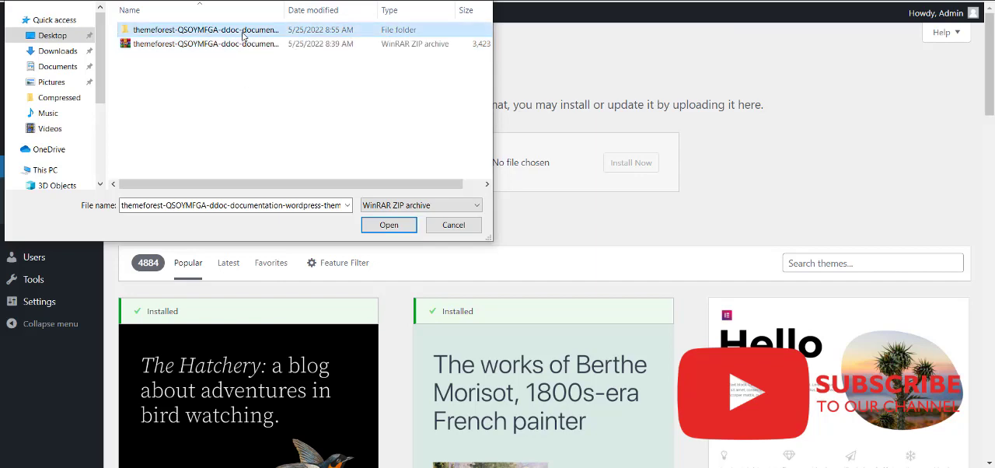
double_click(241, 32)
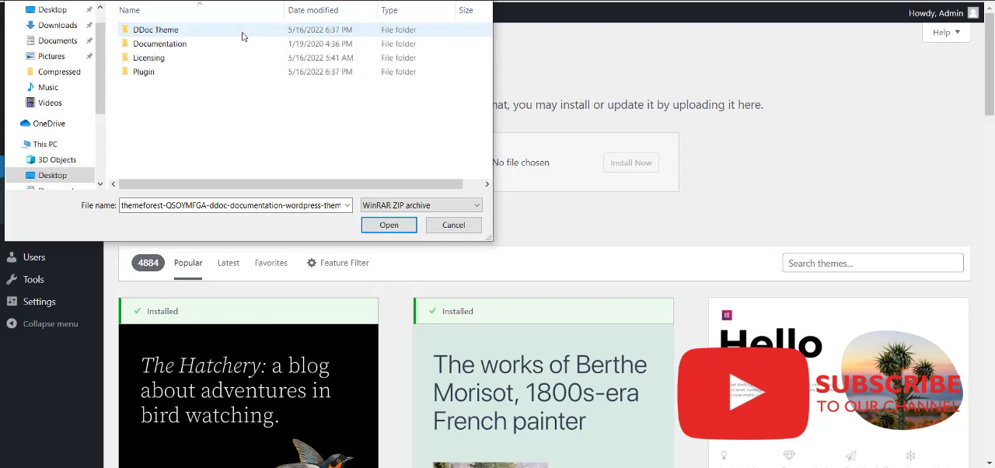
double_click(187, 31)
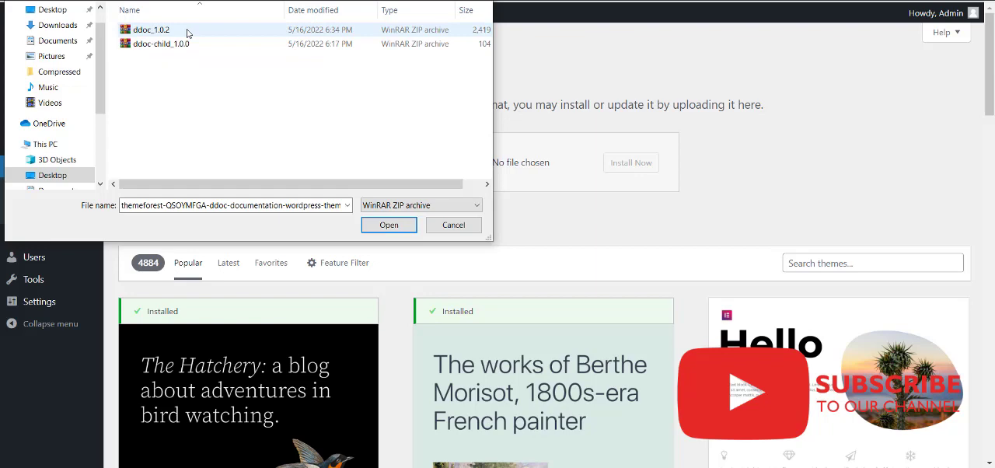
key("alt+Left")
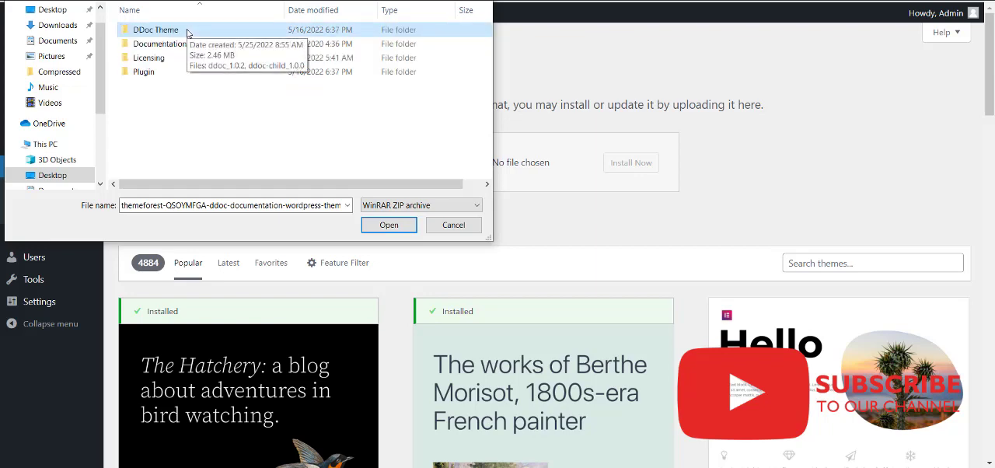
double_click(188, 31)
left_click(187, 31)
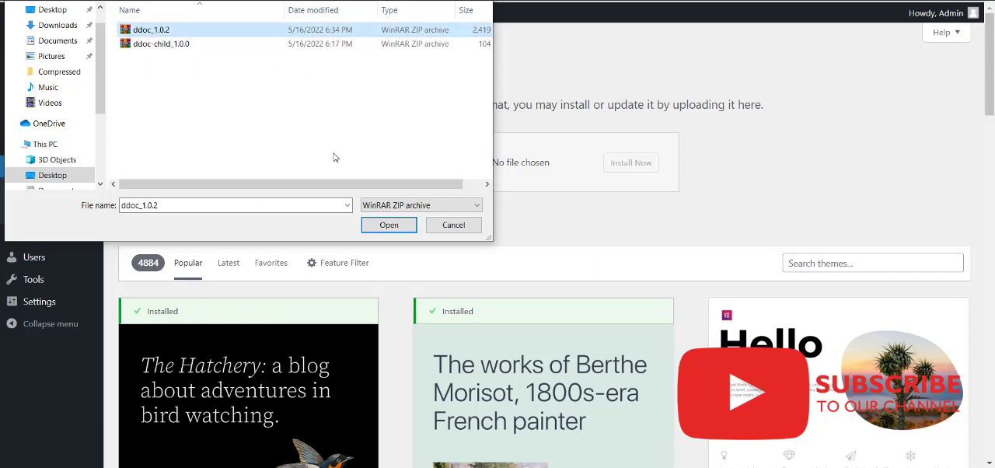
left_click(389, 226)
left_click(641, 161)
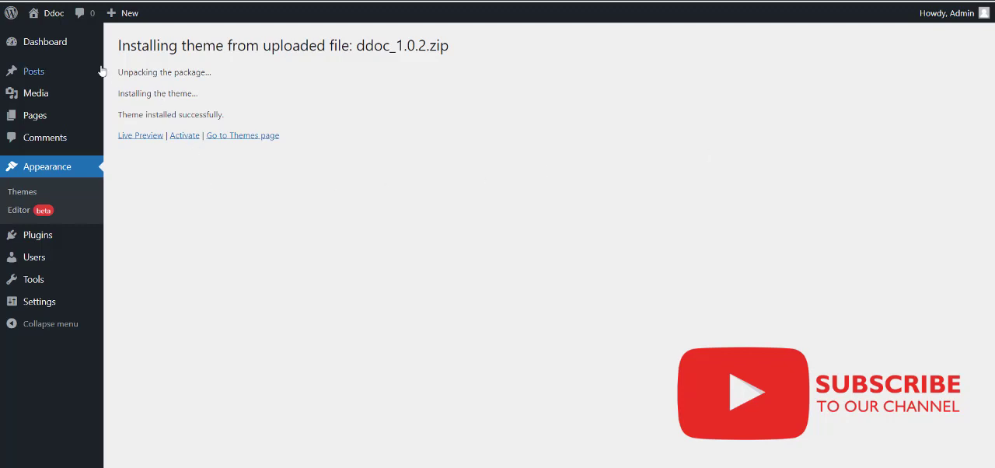
left_click(189, 139)
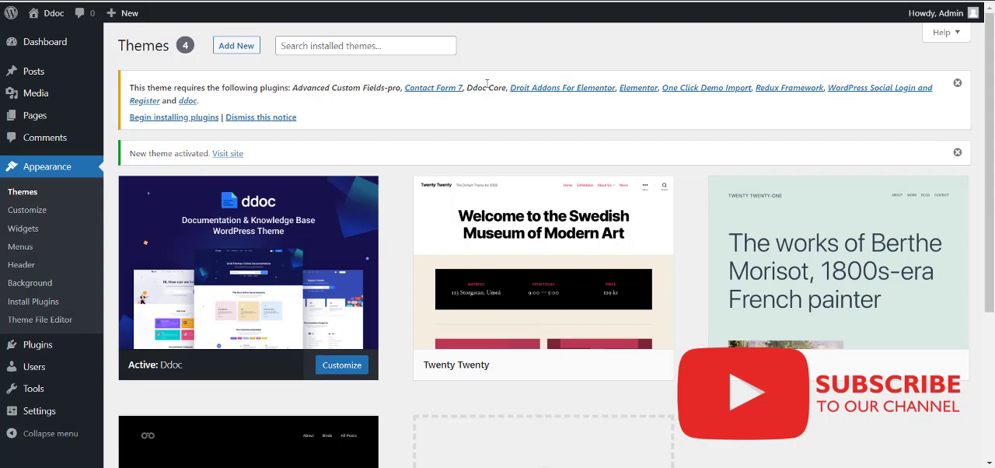
Check the Ddoc Core entry in the required plugins notice and review the Ddoc theme's details.
left_click_drag(467, 88, 507, 88)
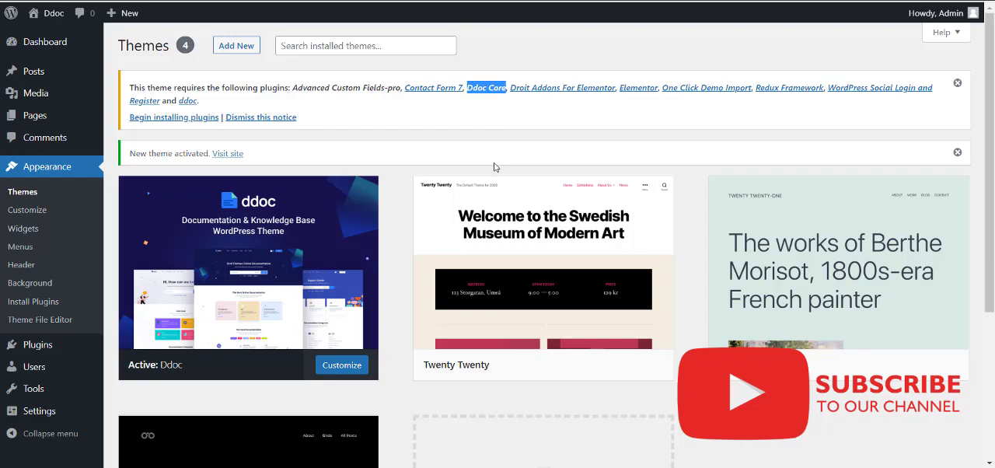
left_click(277, 261)
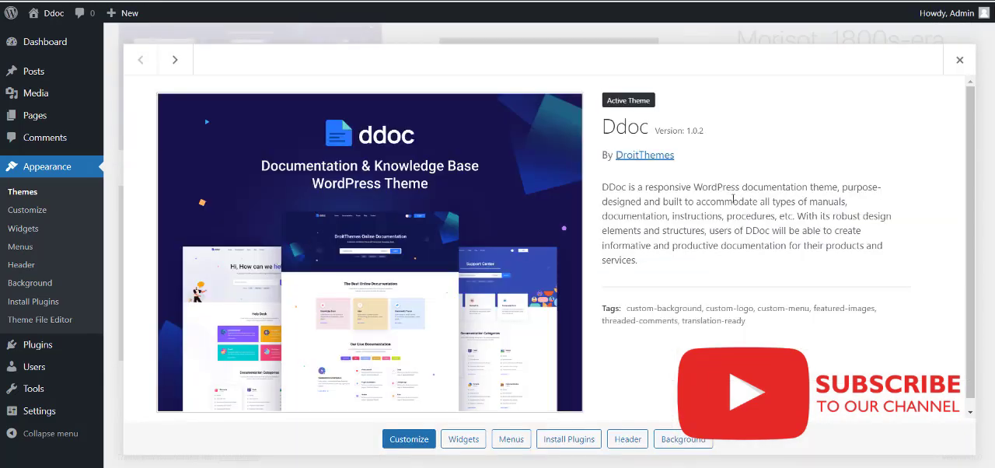
scroll(733, 200, "down", 1)
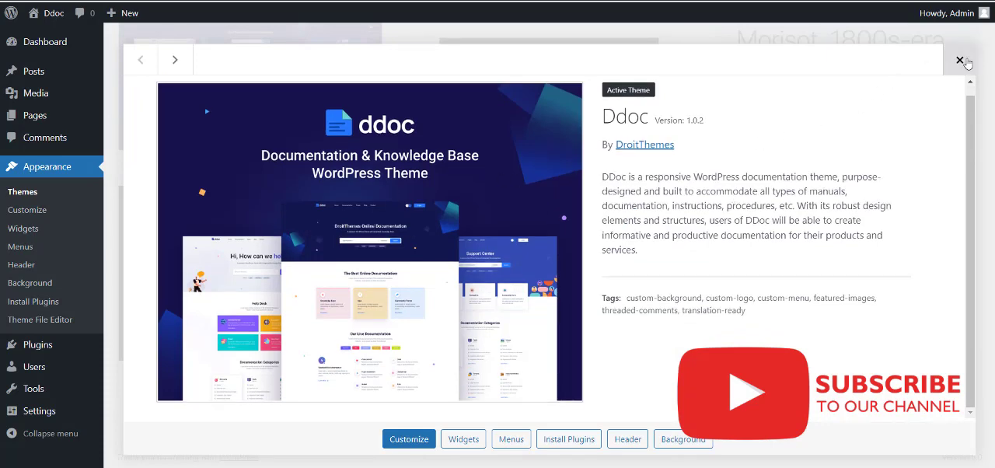
scroll(311, 41, "up", 1)
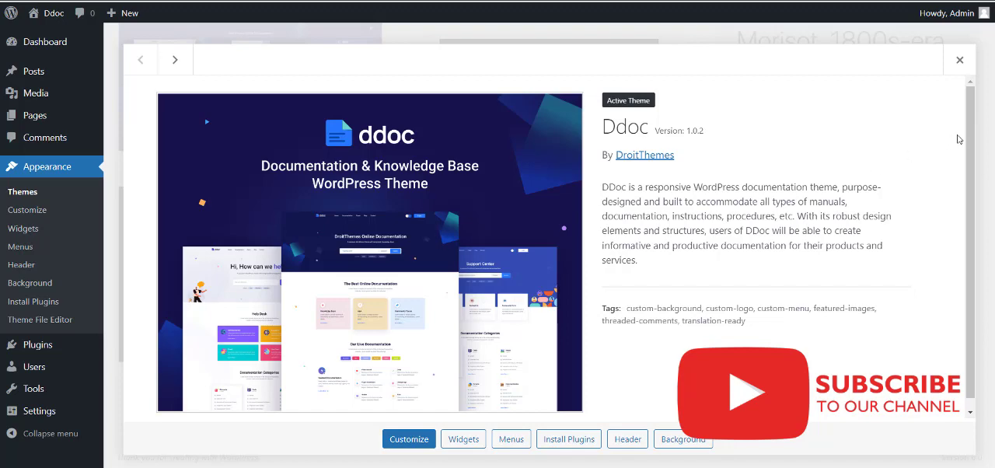
left_click(960, 69)
Open the upload form for adding a new plugin from a .zip file.
mouse_move(35, 354)
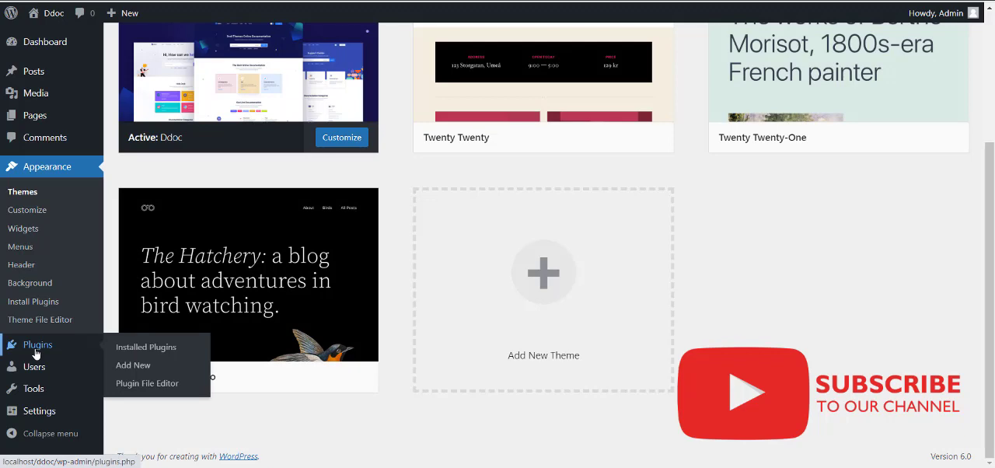
scroll(451, 244, "up", 3)
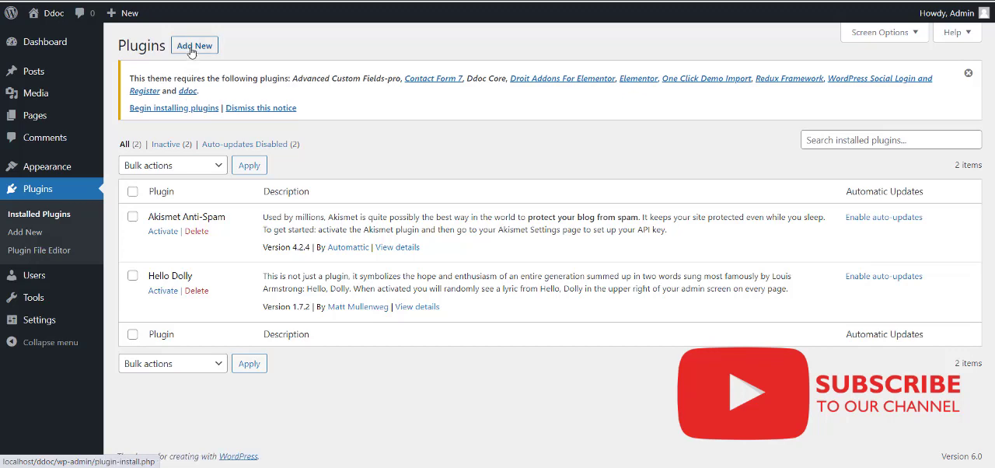
left_click(192, 48)
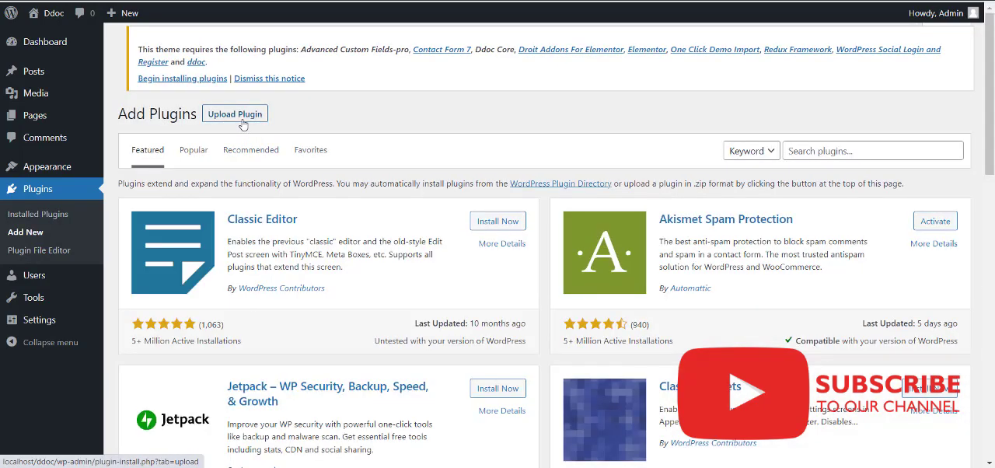
left_click(241, 47)
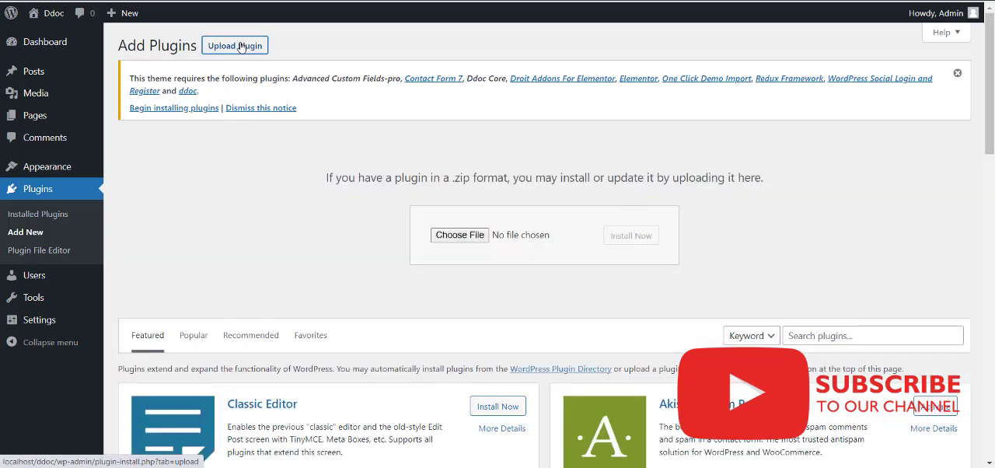
Install the ddoc-core archive from the extracted package's Plugin folder and activate the plugin.
left_click(461, 236)
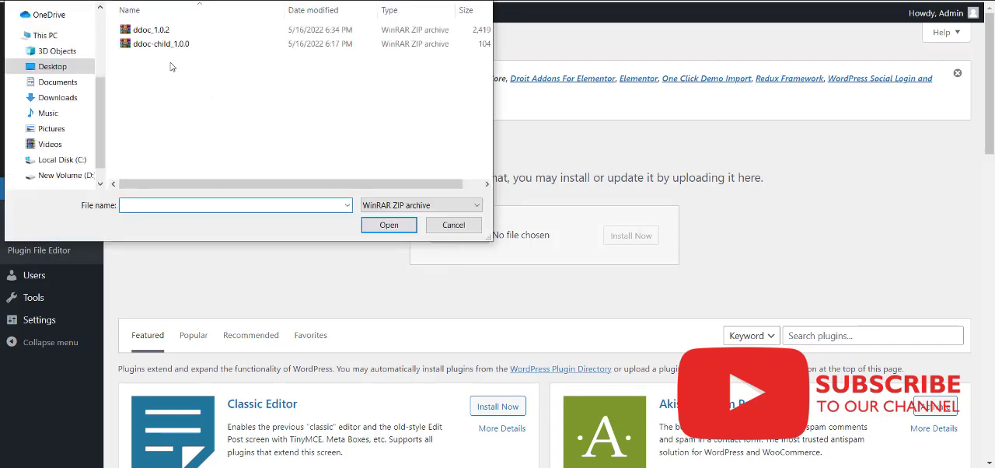
key("alt+Up")
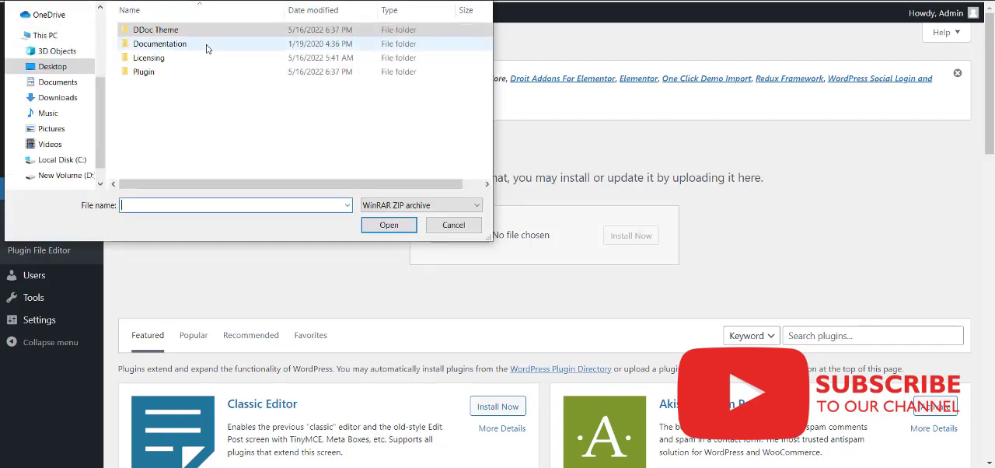
double_click(185, 71)
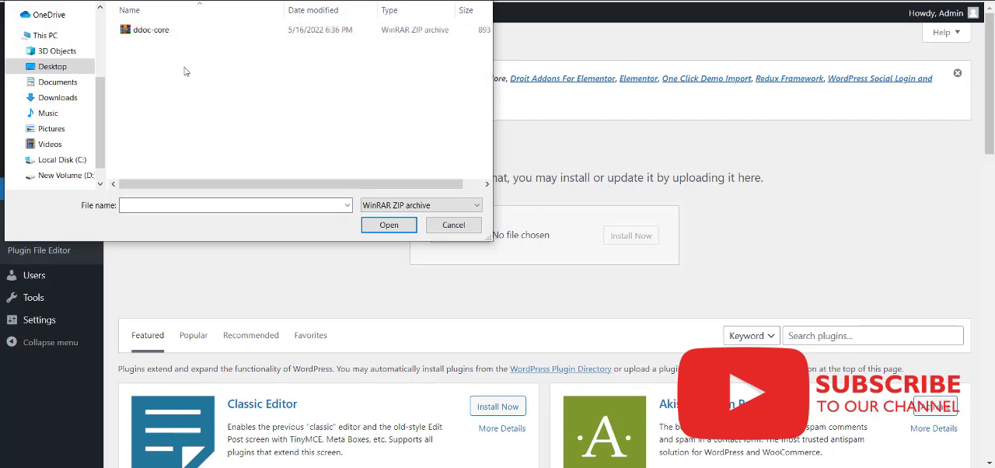
left_click(174, 36)
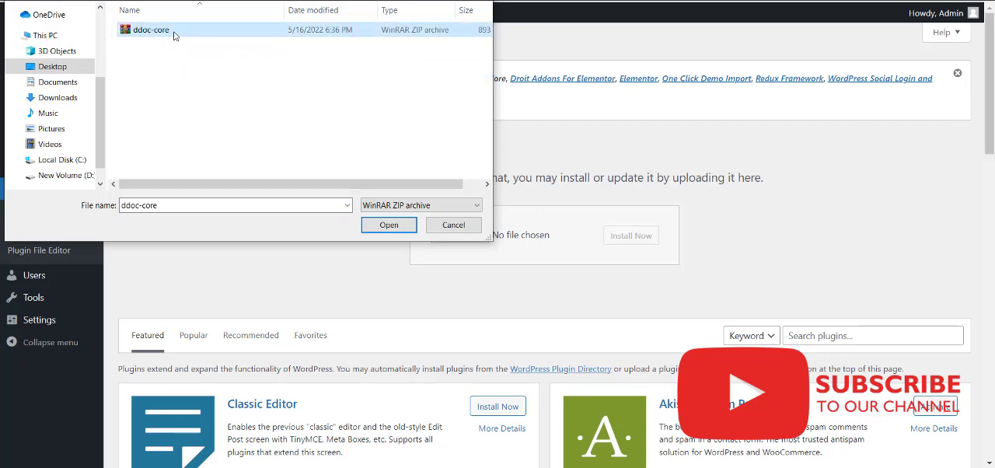
left_click(389, 225)
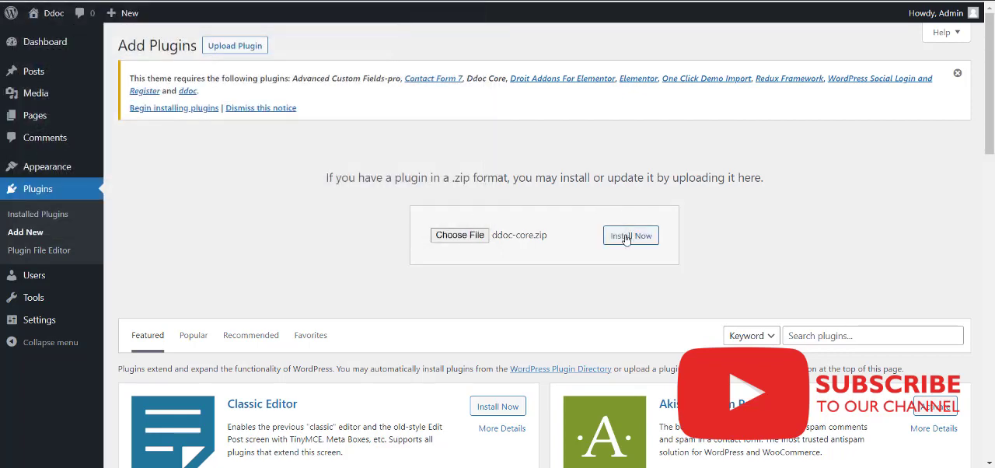
left_click(626, 239)
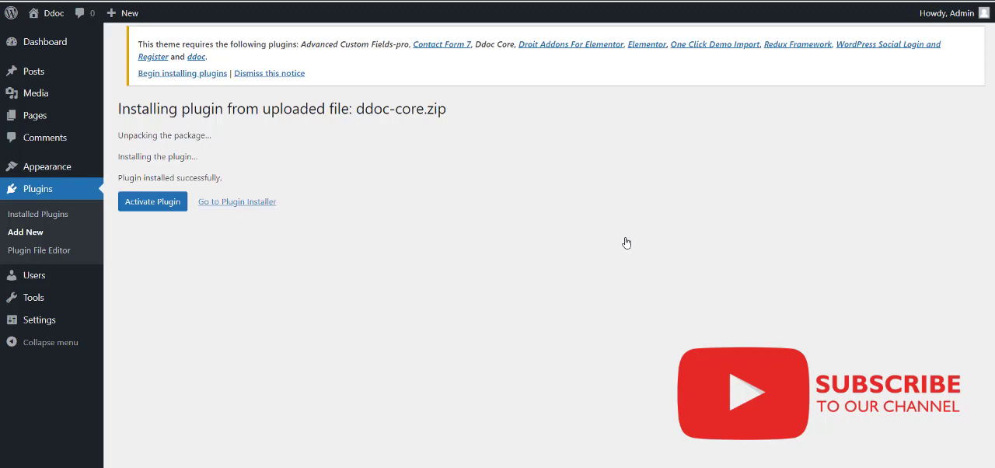
left_click(168, 201)
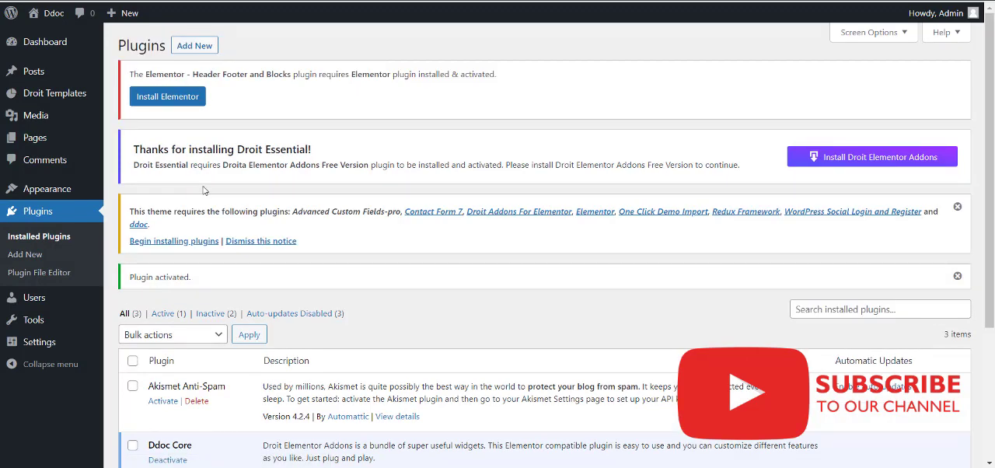
Install Advanced Custom Fields-pro from the theme's required plugins list and return to that list.
left_click(174, 242)
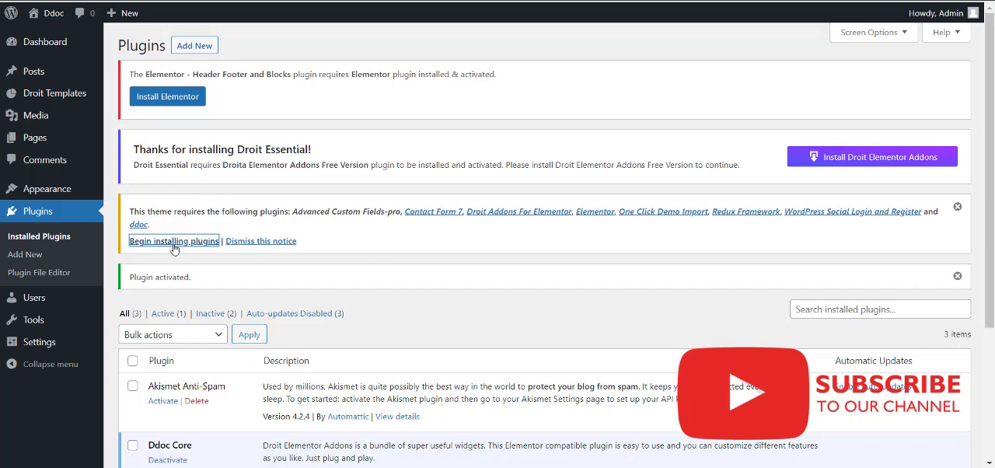
scroll(310, 267, "down", 1)
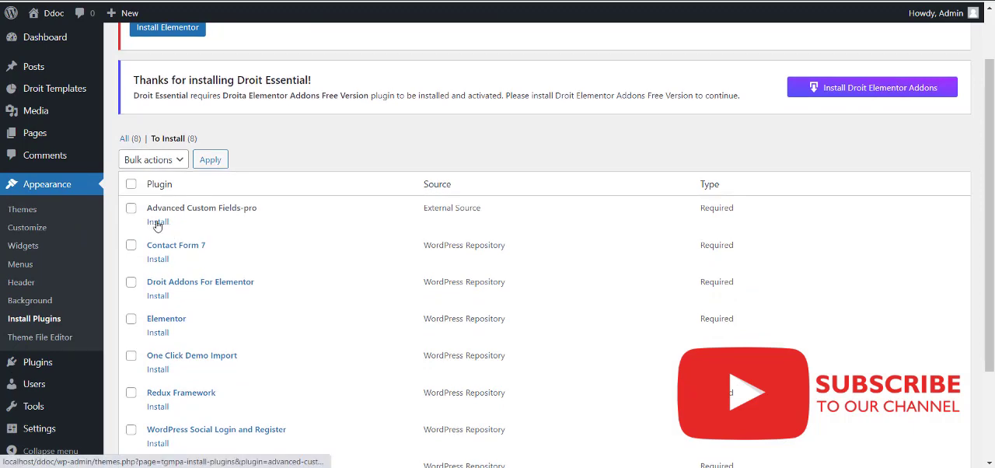
left_click(157, 222)
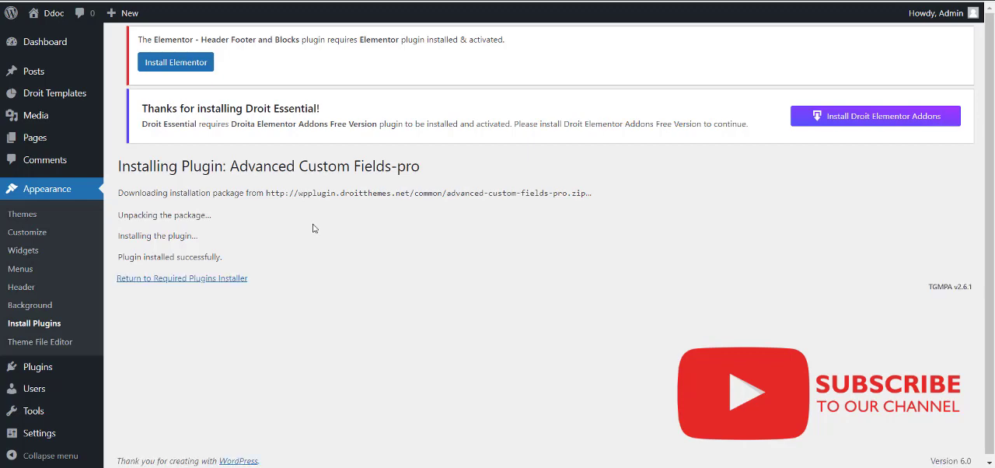
left_click(178, 287)
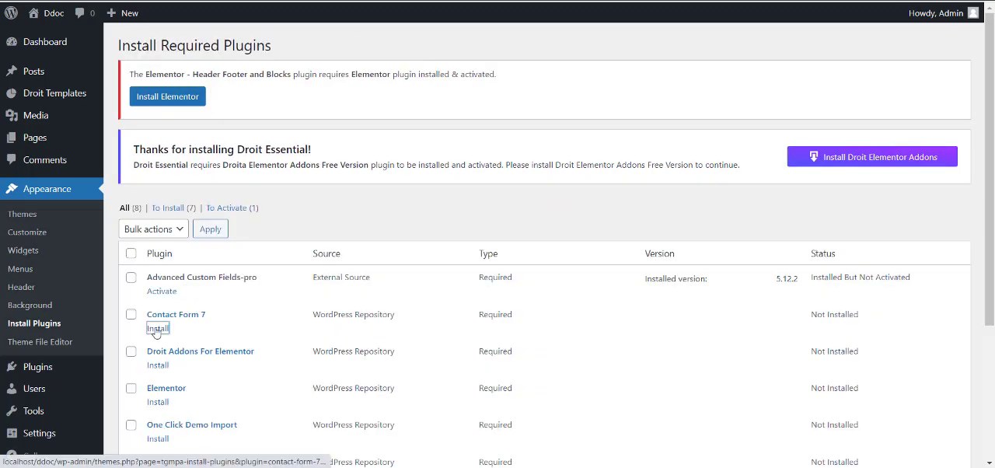
Install the required plugins Contact Form 7 and Droit Addons For Elementor.
left_click(156, 329)
left_click(155, 286)
left_click(155, 287)
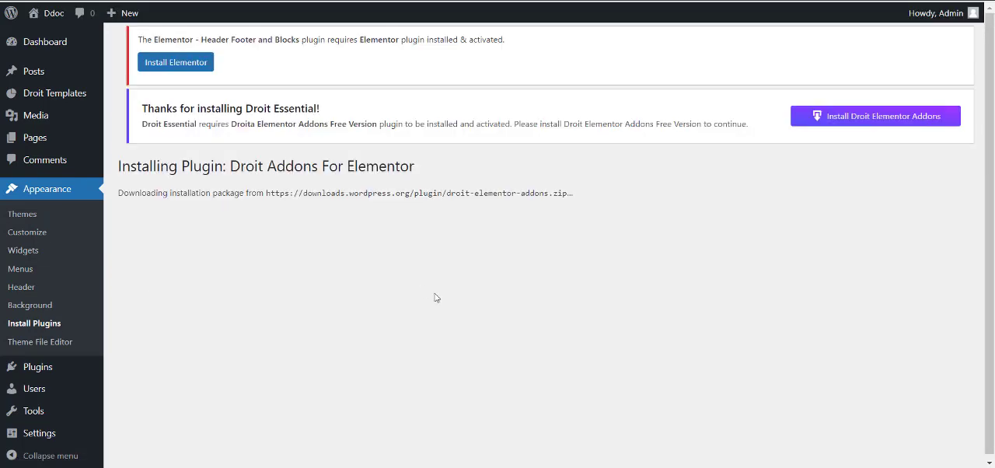
Install the required plugins Elementor and One Click Demo Import, returning to the required plugins list after each.
left_click(229, 290)
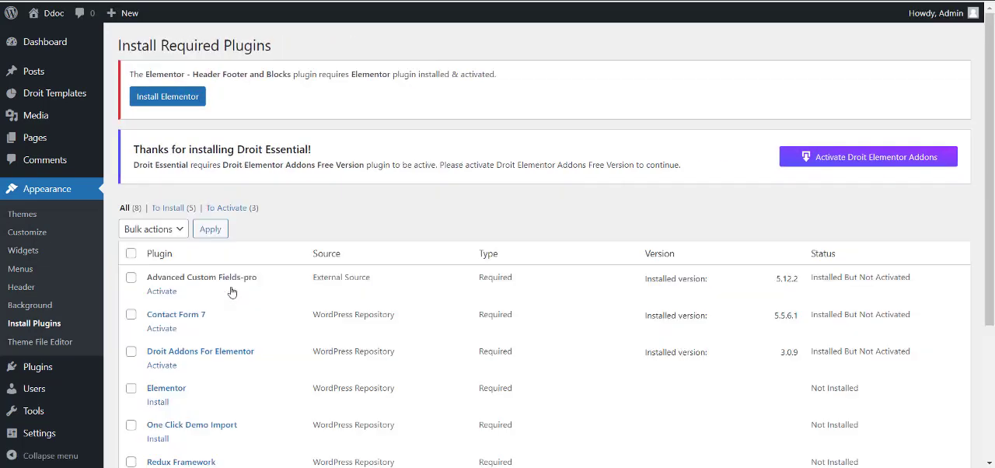
scroll(231, 292, "down", 1)
left_click(158, 332)
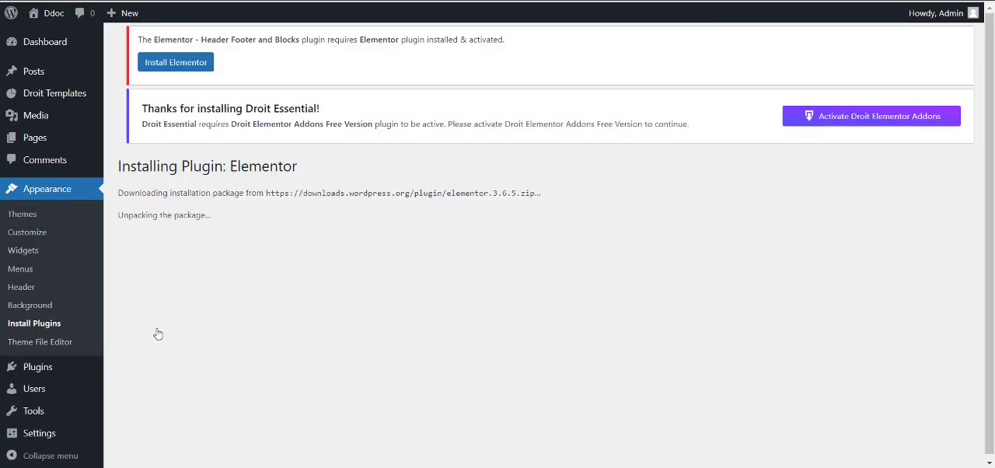
left_click(201, 290)
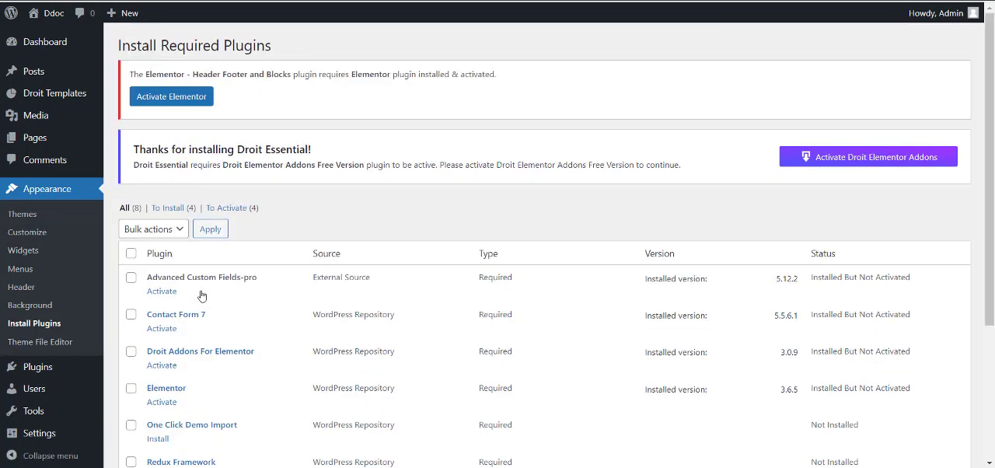
scroll(201, 294, "down", 1)
left_click(160, 361)
left_click(195, 285)
Install the required plugins Redux Framework and WordPress Social Login and Register, and return to the required plugins list.
scroll(195, 291, "down", 1)
left_click(162, 330)
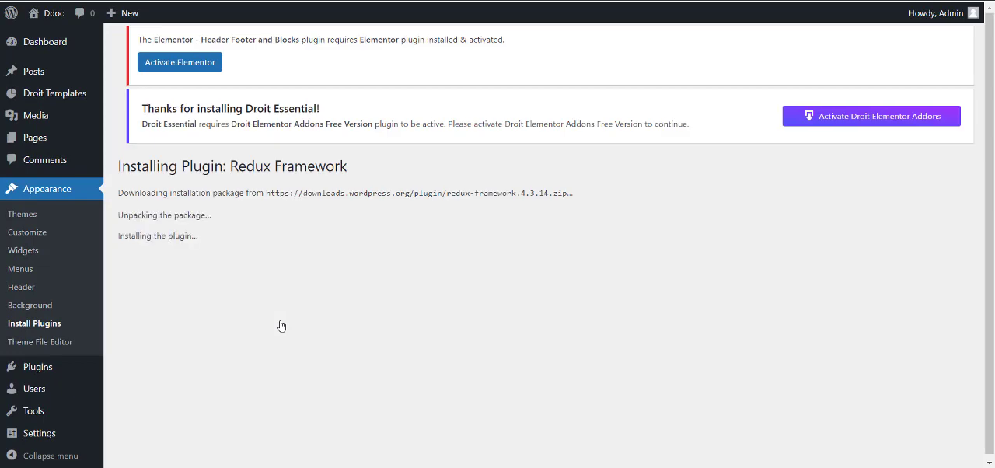
left_click(188, 302)
left_click(159, 331)
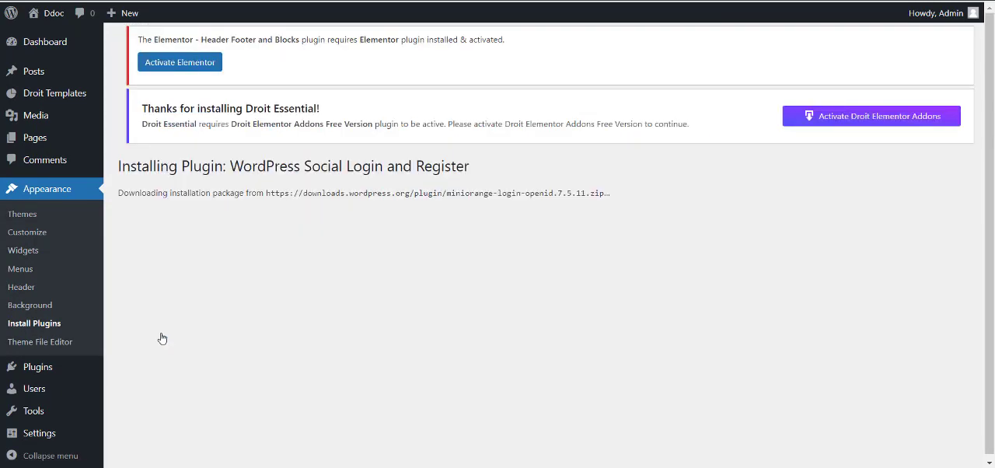
left_click(164, 288)
Install the required ddoc plugin and return to the required plugins list.
scroll(171, 289, "down", 2)
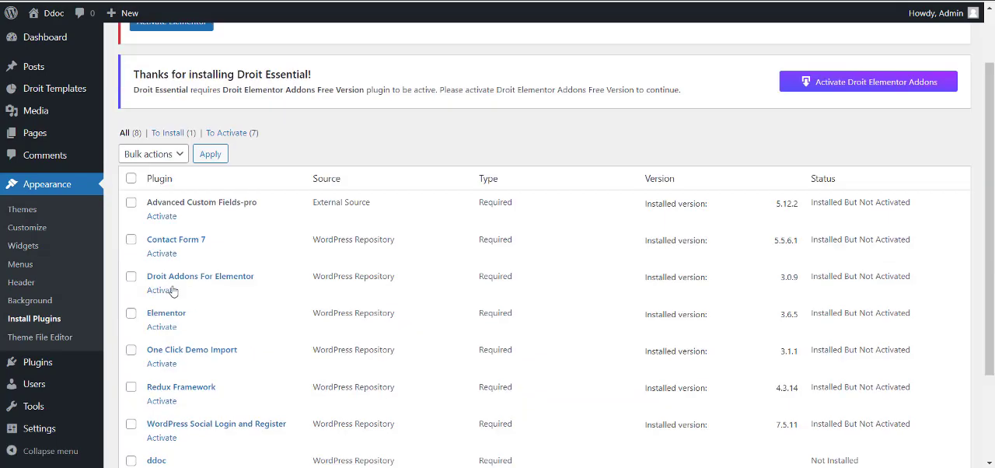
left_click(165, 437)
left_click(153, 284)
Select all the required plugins and activate them together with the Activate bulk action.
scroll(153, 285, "down", 1)
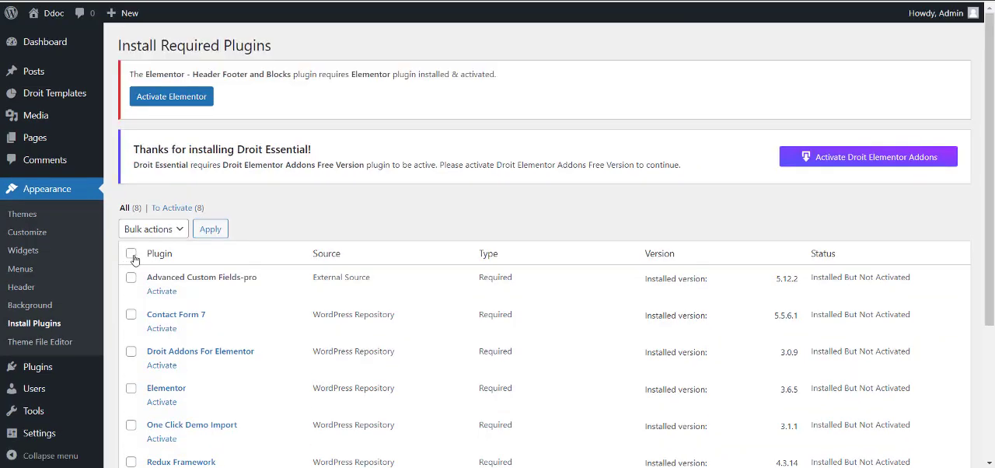
scroll(134, 260, "down", 3)
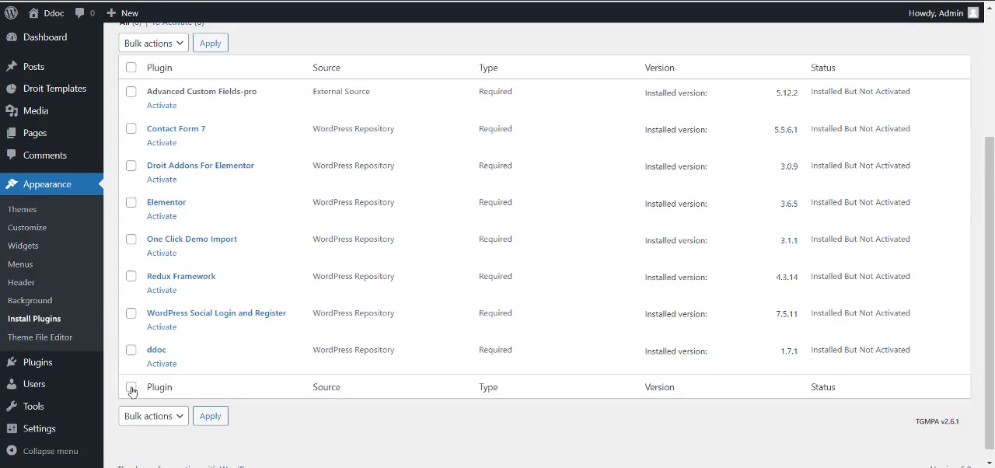
left_click(130, 387)
left_click(159, 415)
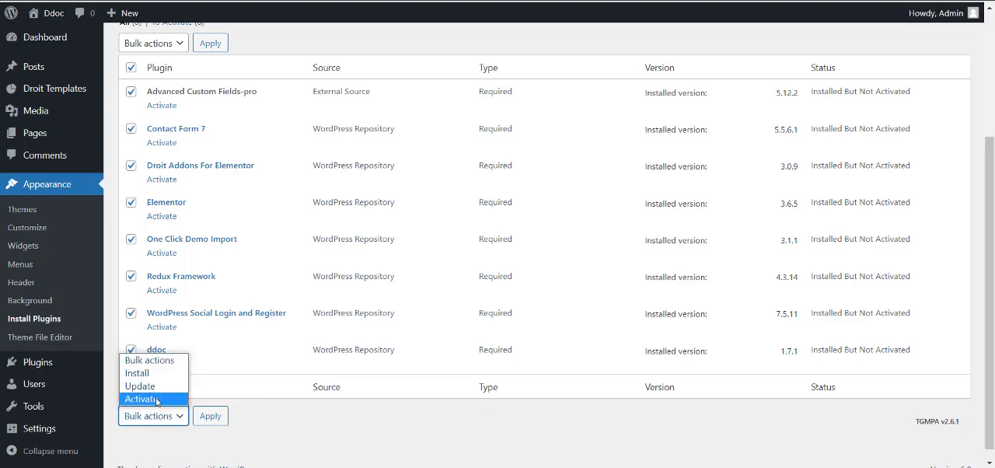
left_click(157, 398)
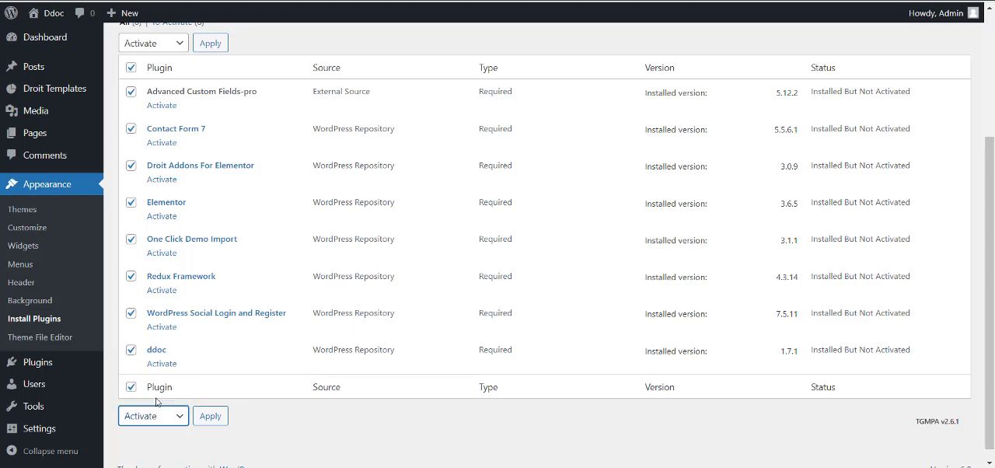
left_click(208, 419)
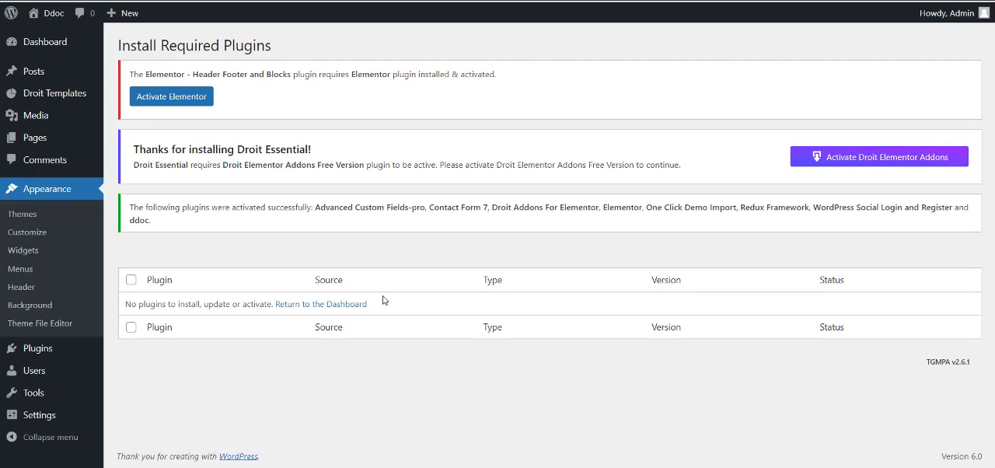
left_click(333, 305)
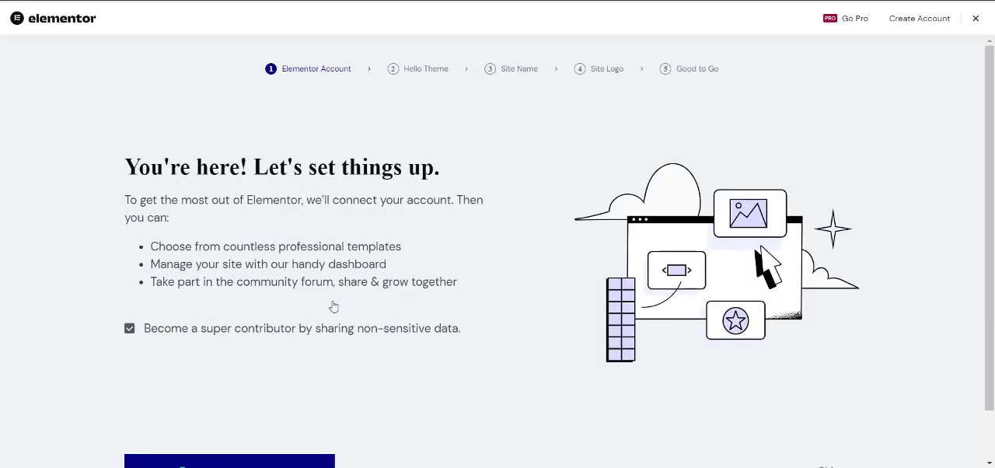
scroll(333, 307, "down", 1)
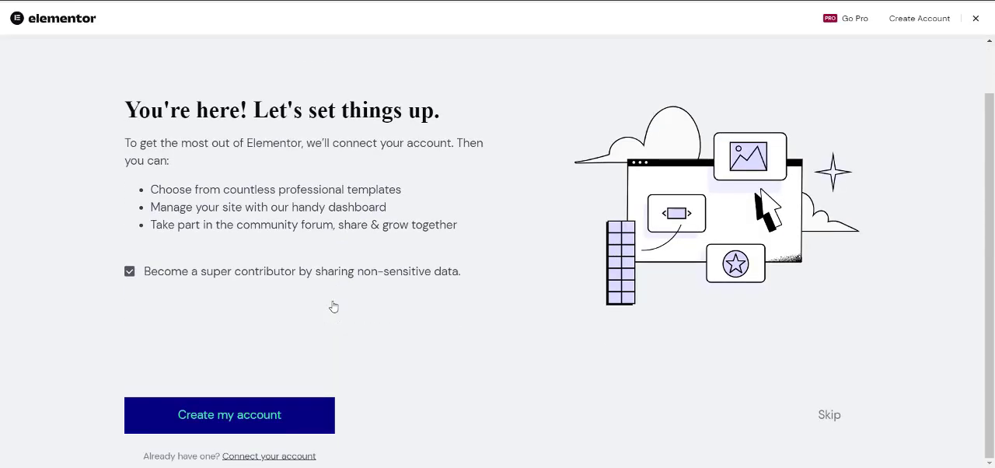
left_click(837, 424)
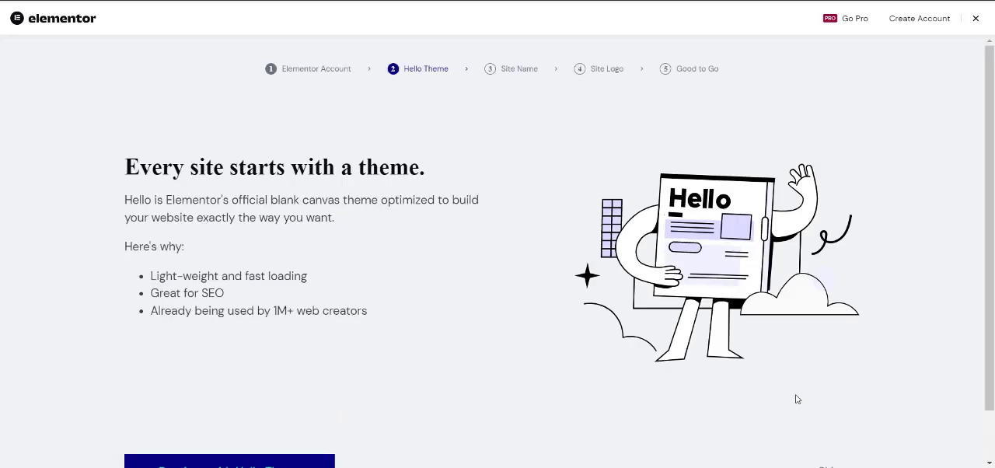
scroll(723, 379, "down", 1)
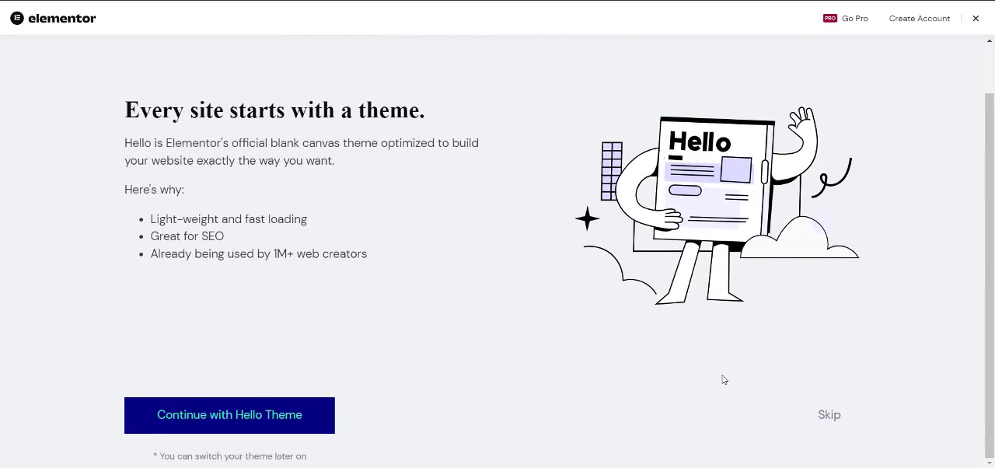
left_click(831, 415)
scroll(839, 426, "down", 1)
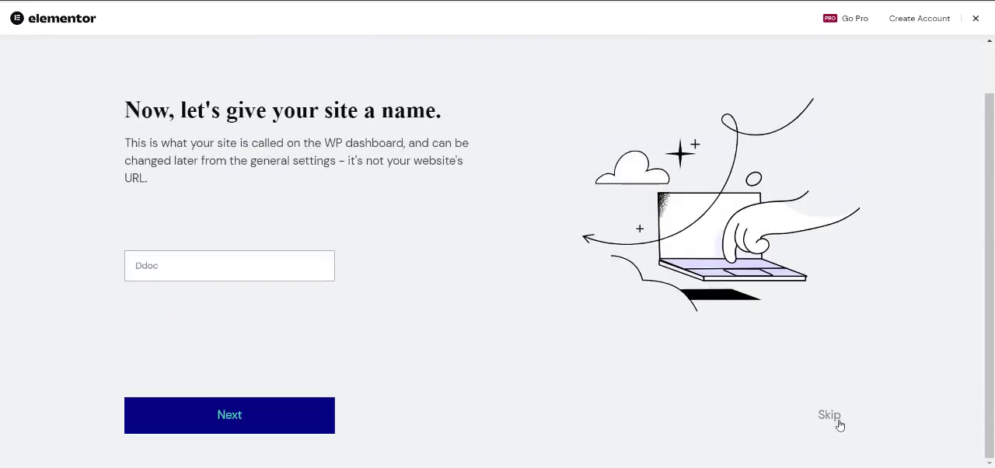
left_click(840, 425)
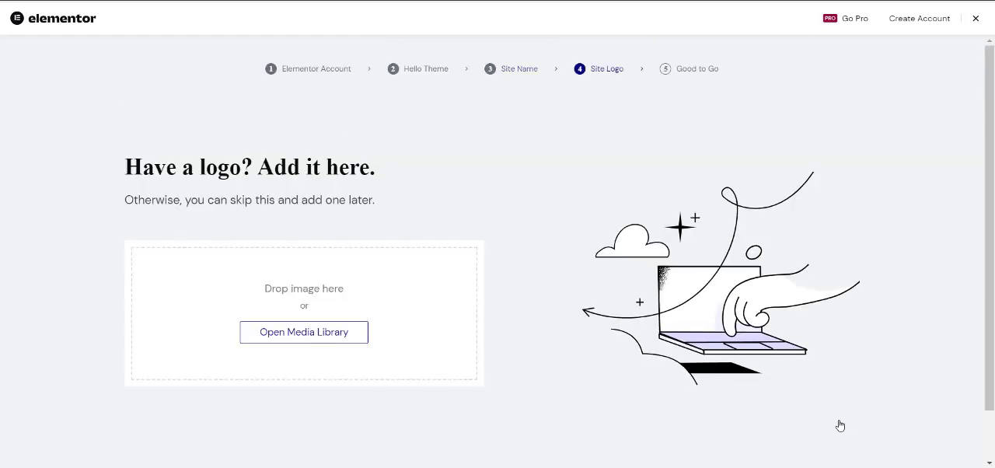
scroll(839, 425, "down", 1)
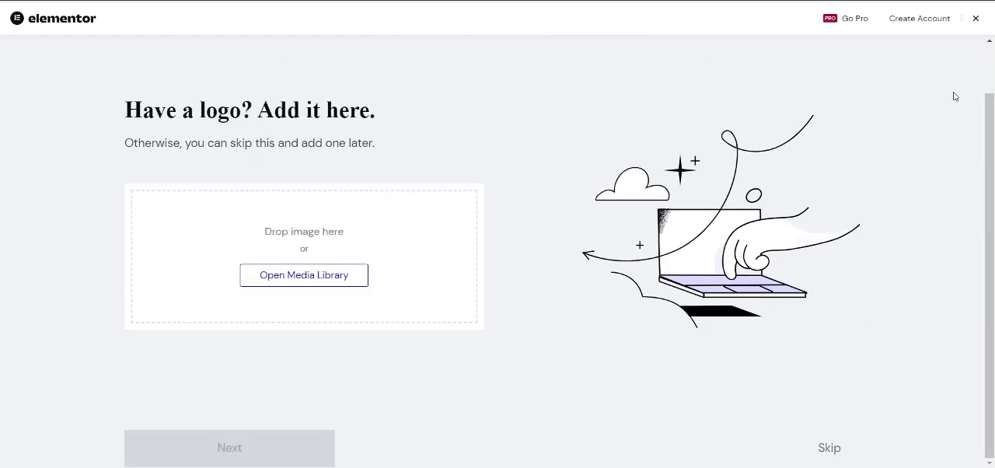
left_click(976, 20)
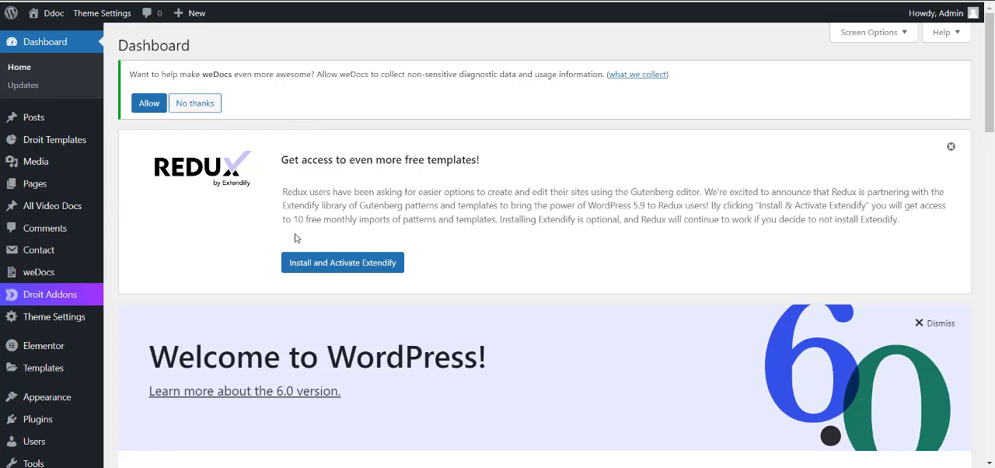
Install and activate Extendify from the Redux notice on the dashboard.
left_click(368, 264)
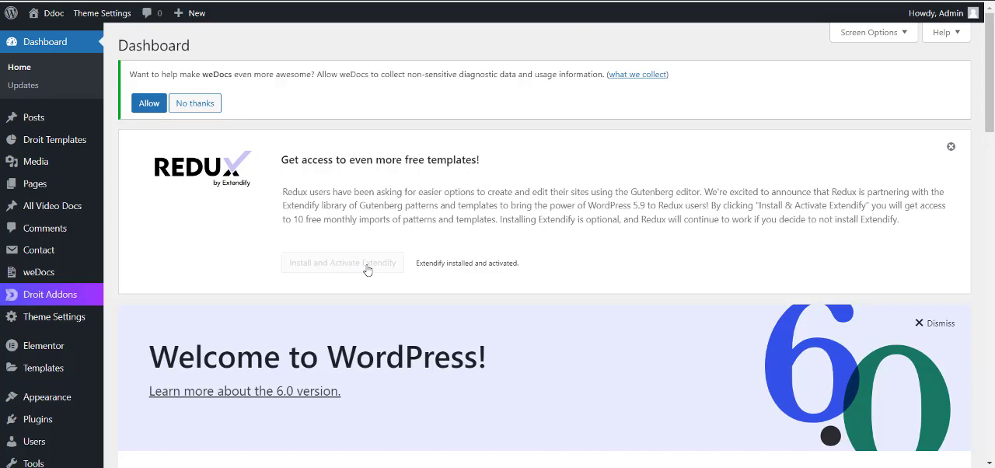
scroll(368, 270, "down", 2)
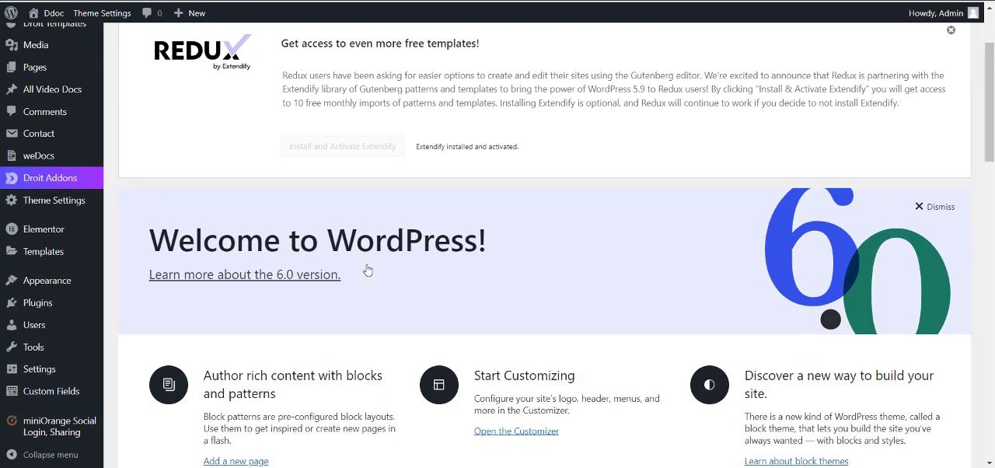
Open the Ddoc Theme Settings and look over the Page Banner and Import / Export options.
mouse_move(63, 203)
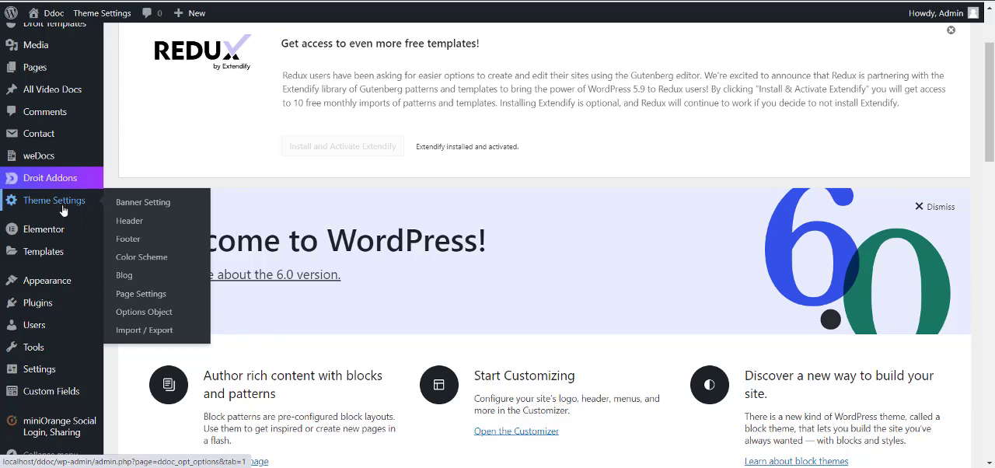
left_click(63, 210)
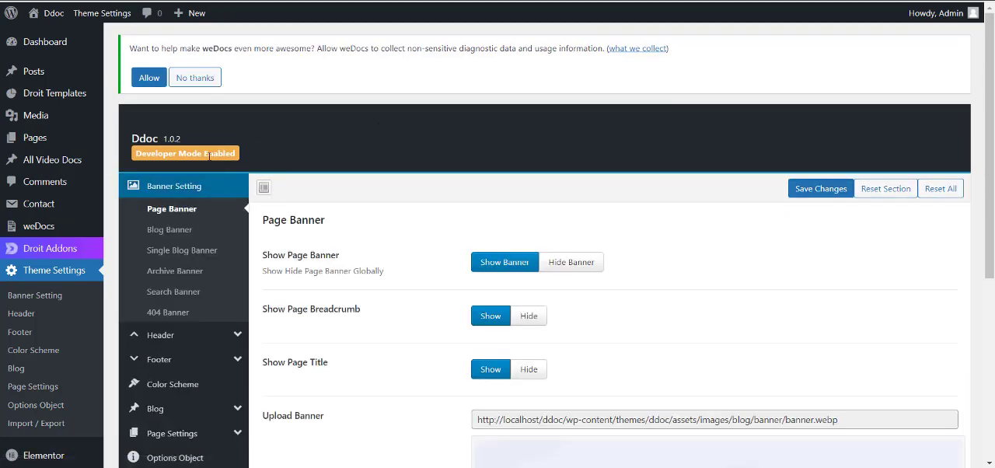
mouse_move(209, 156)
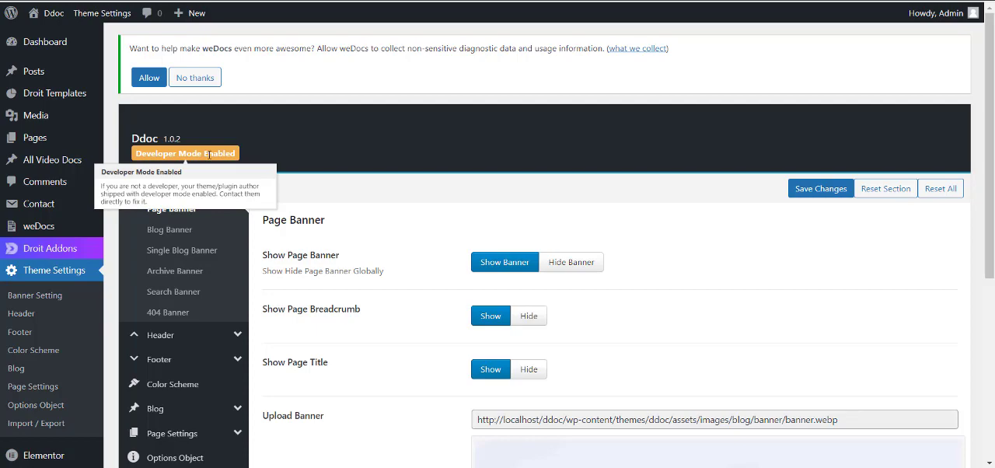
scroll(355, 174, "down", 1)
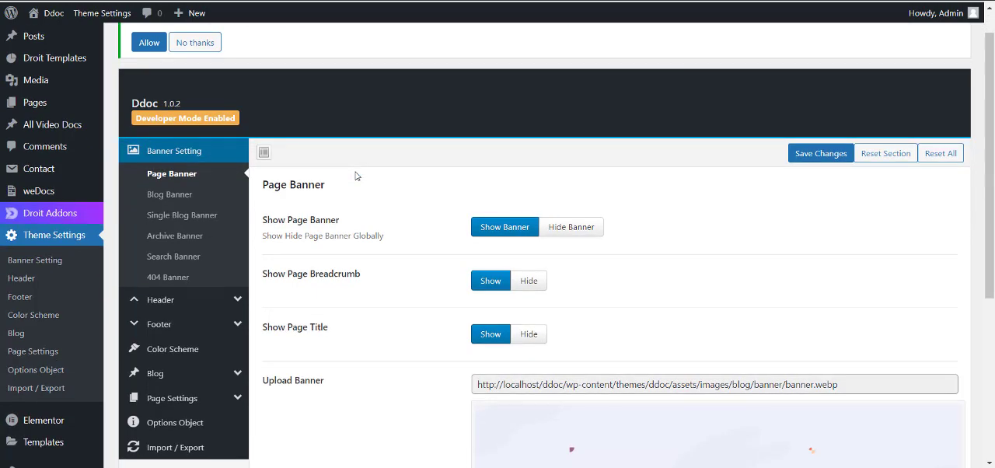
scroll(355, 176, "down", 1)
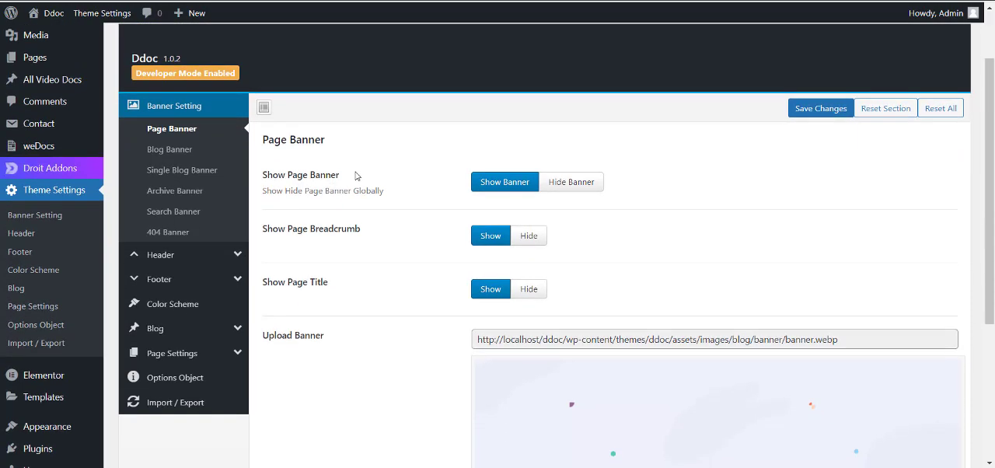
left_click(174, 411)
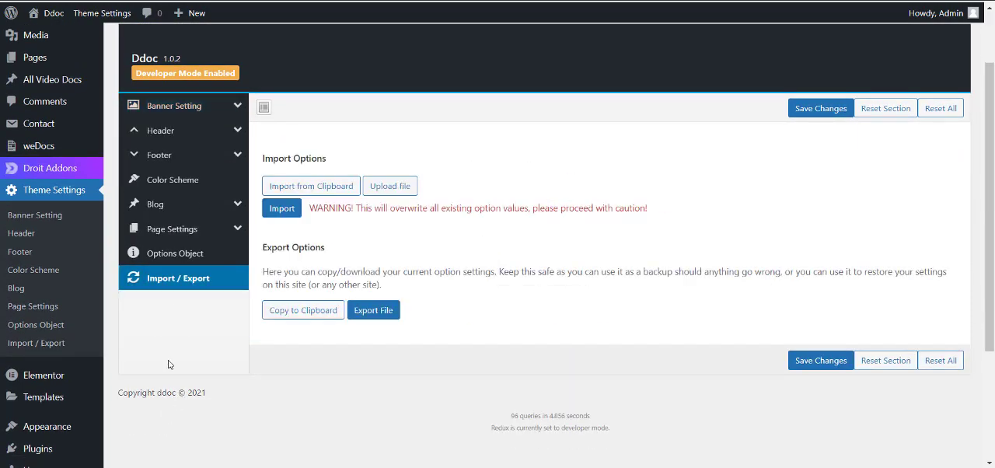
Open the Import Demo Data page for the Ddoc theme and start the All Page Demos import.
scroll(169, 364, "down", 3)
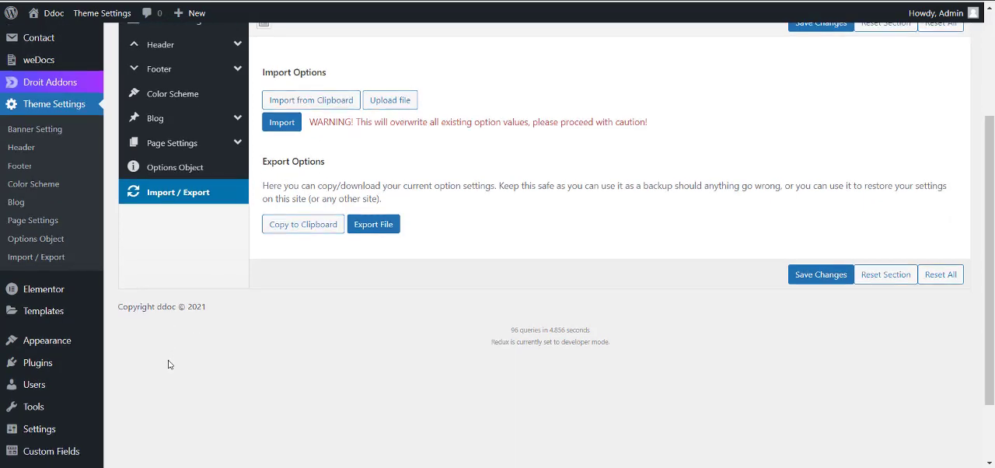
mouse_move(53, 307)
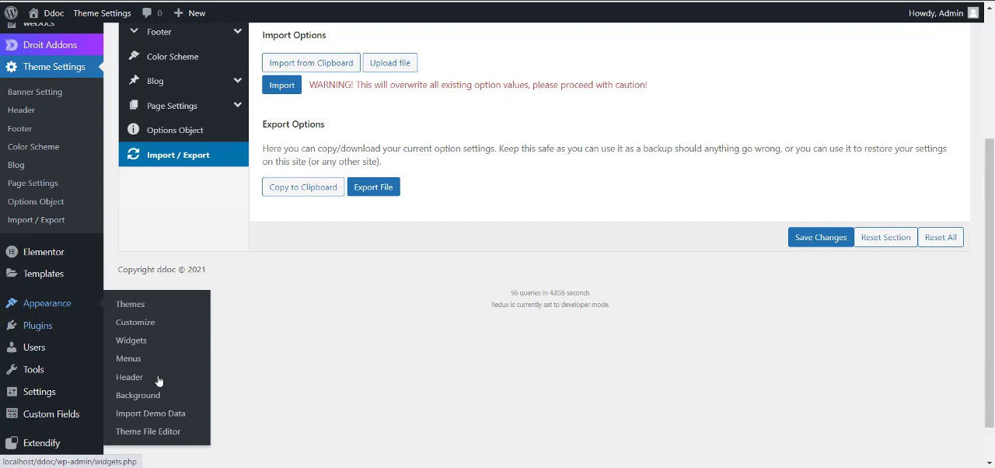
left_click(146, 415)
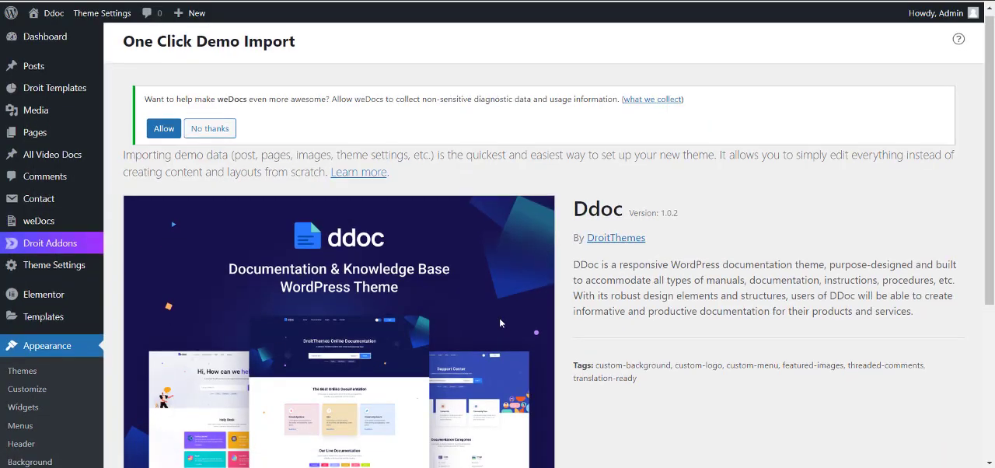
scroll(500, 319, "down", 3)
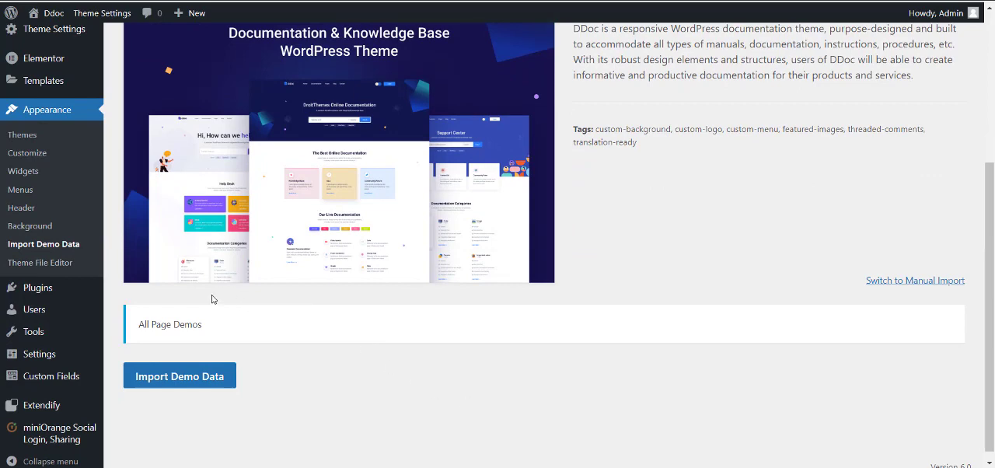
scroll(212, 298, "up", 1)
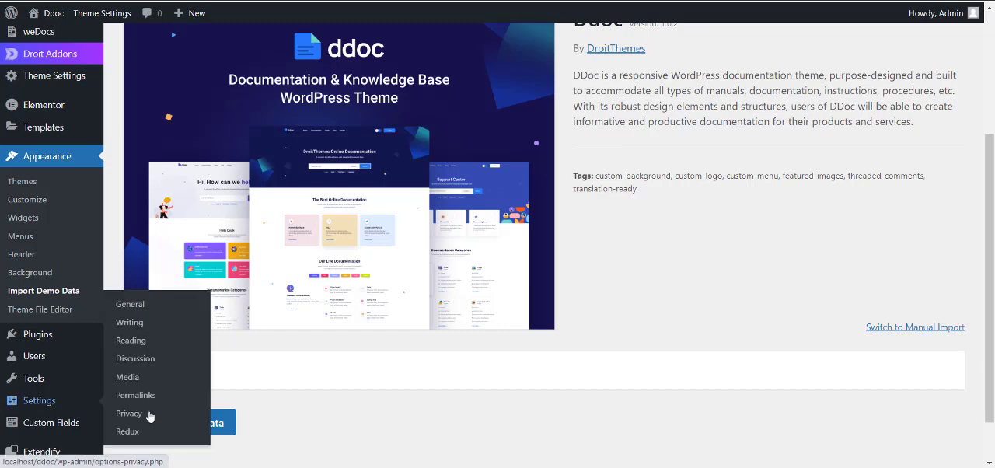
left_click(225, 427)
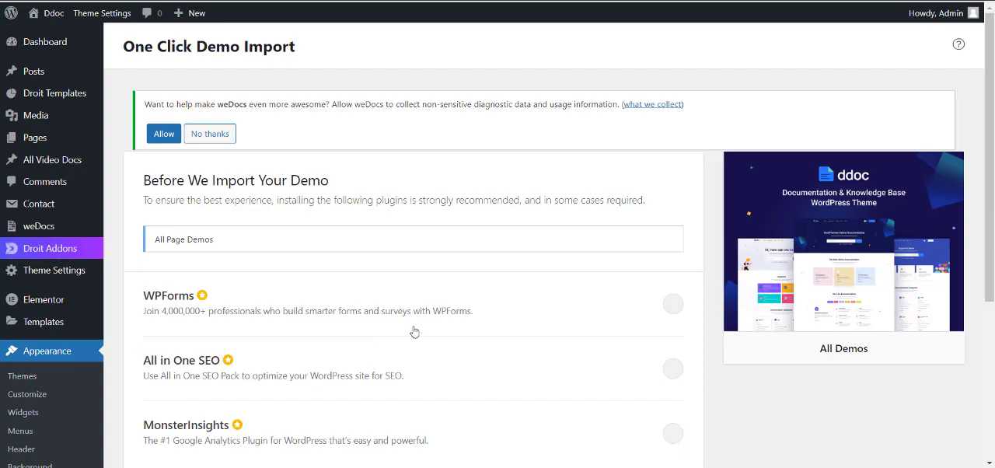
Select the recommended WPForms, All in One SEO and MonsterInsights plugins and run the All Page Demos import.
scroll(426, 332, "down", 1)
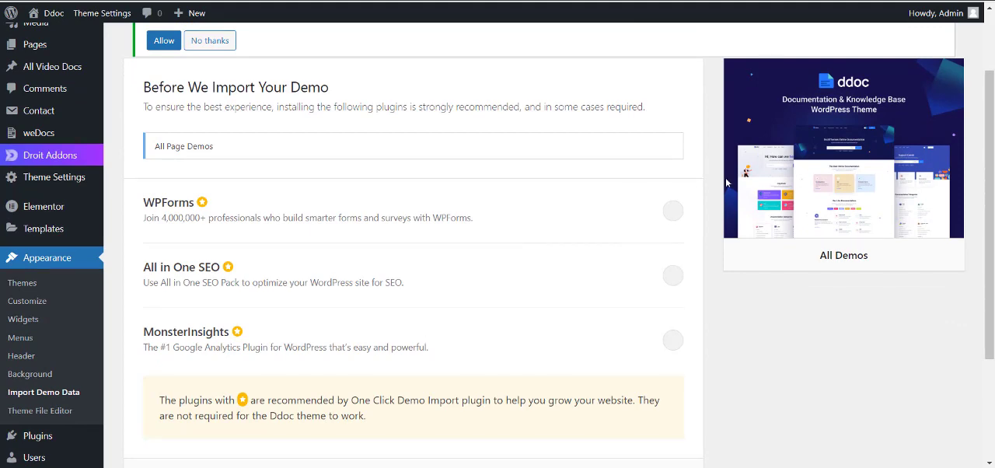
left_click(672, 213)
left_click(673, 280)
scroll(674, 293, "down", 1)
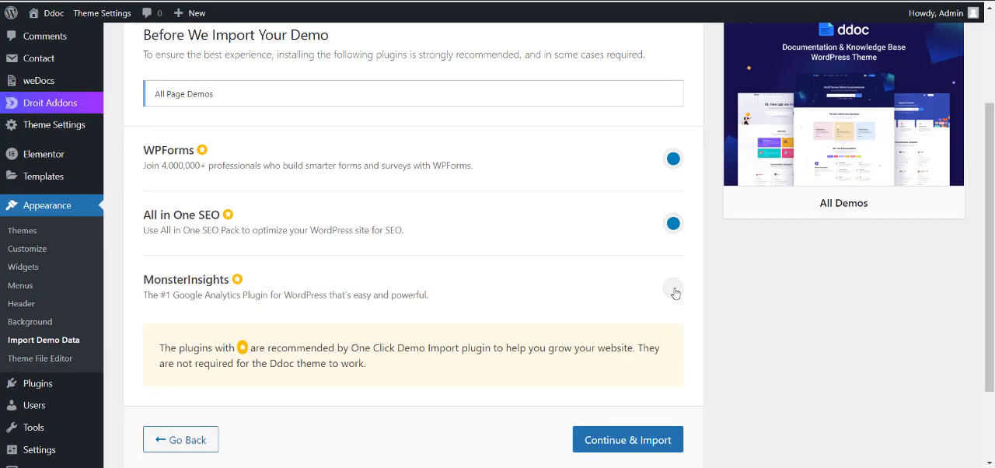
left_click(673, 290)
scroll(675, 292, "down", 2)
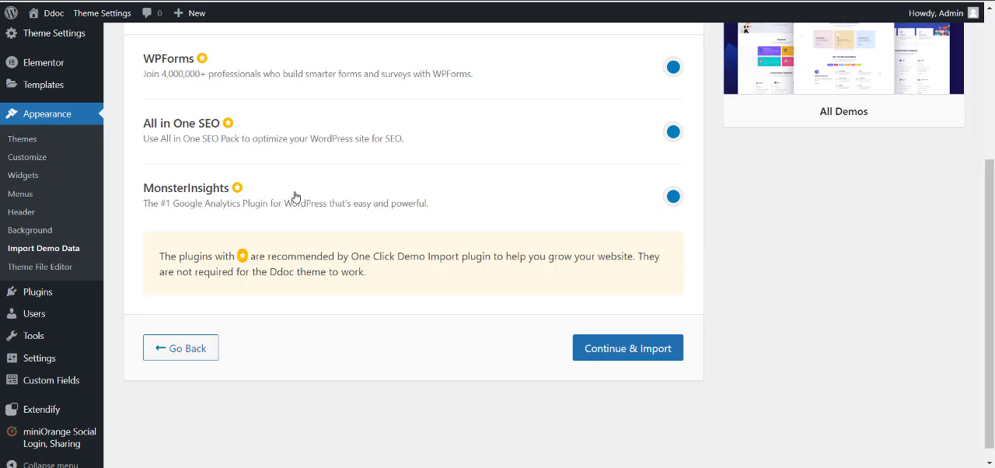
left_click(610, 353)
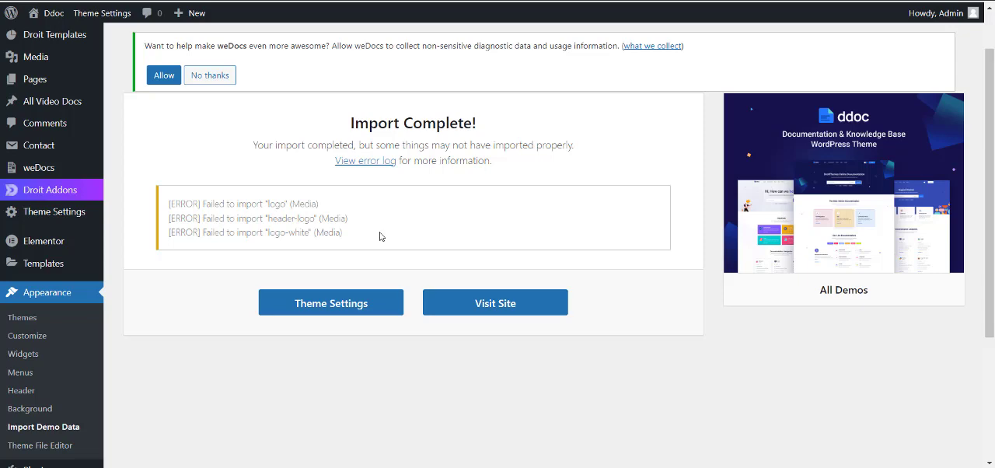
Visit the imported site and check the search field and Category filter in the home page banner.
left_click(492, 303)
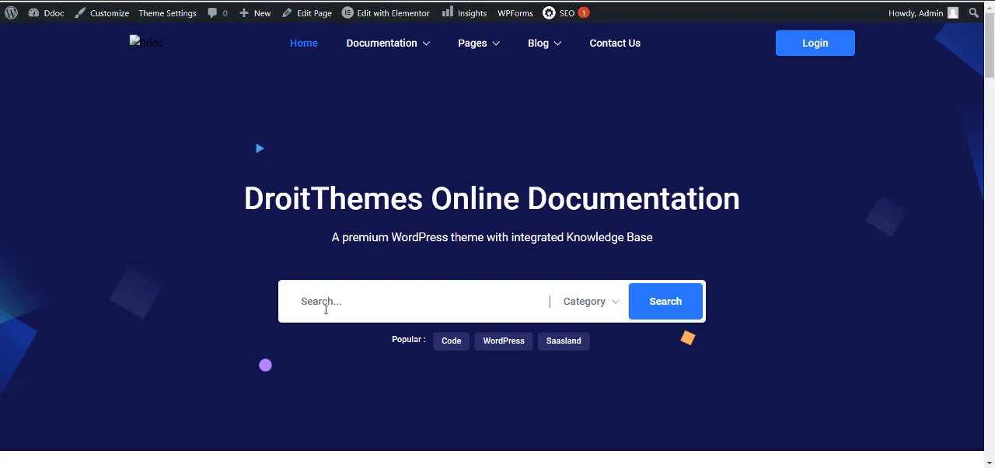
left_click(325, 308)
left_click(587, 303)
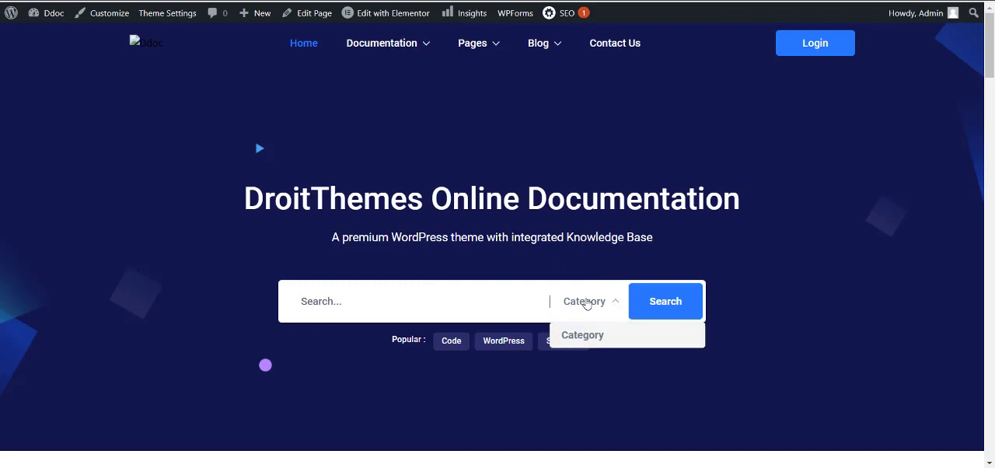
left_click(587, 303)
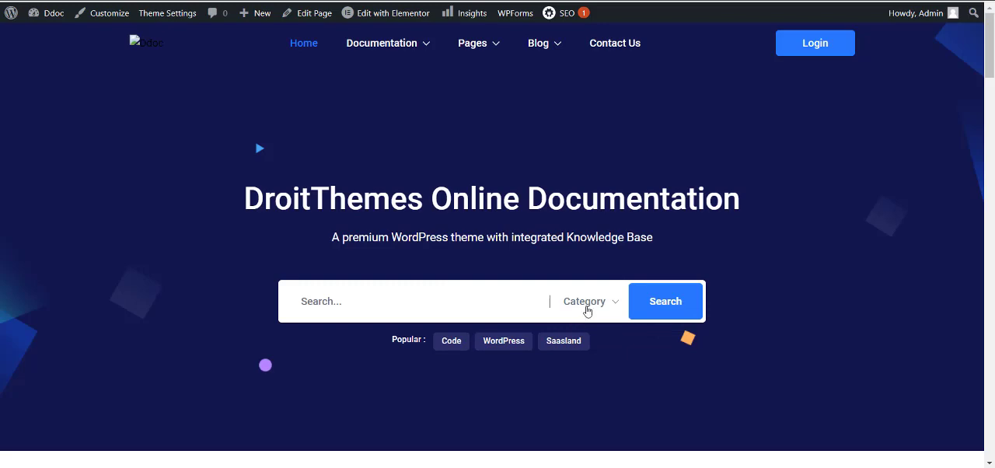
left_click(587, 310)
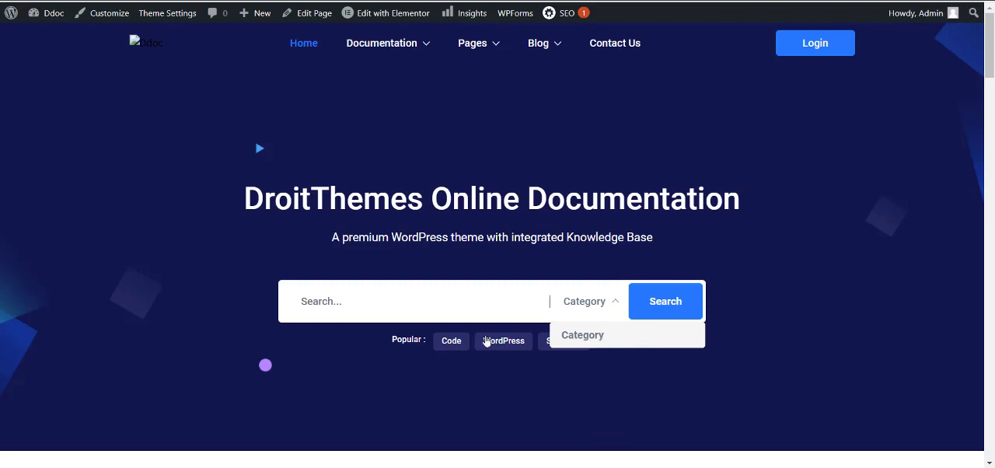
left_click(349, 296)
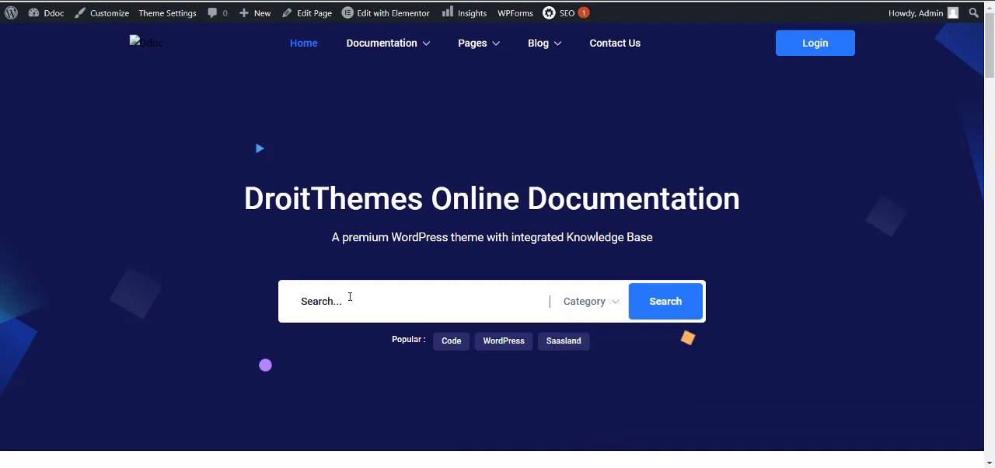
left_click(608, 305)
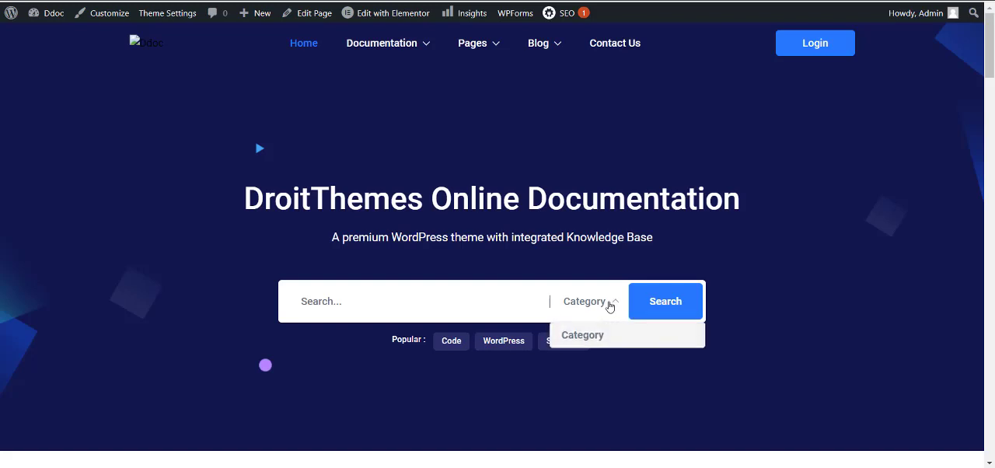
left_click(738, 354)
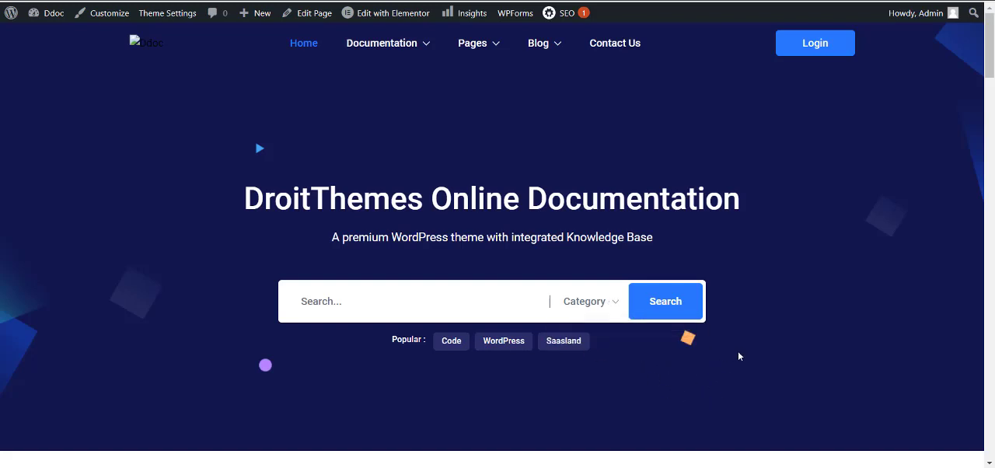
Look over the home page's Best Online Documentation cards and the templates offered for editing with Elementor.
scroll(738, 355, "down", 2)
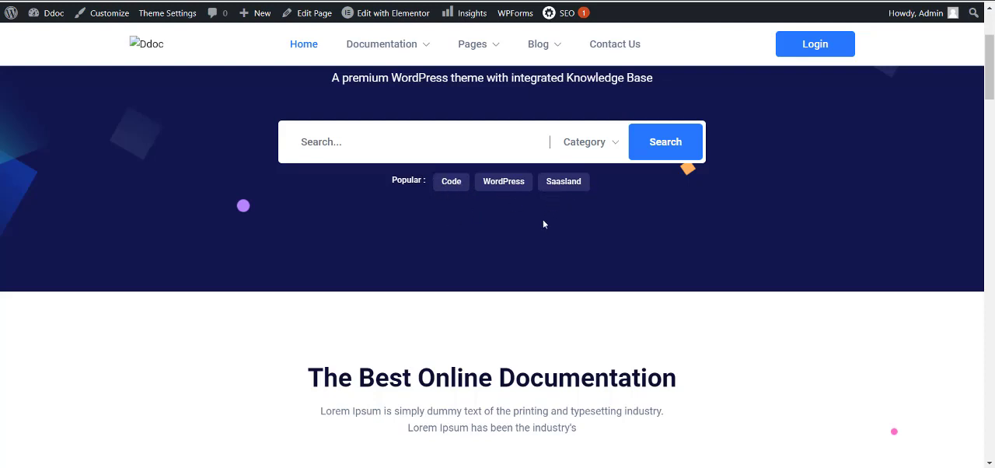
scroll(543, 232, "down", 1)
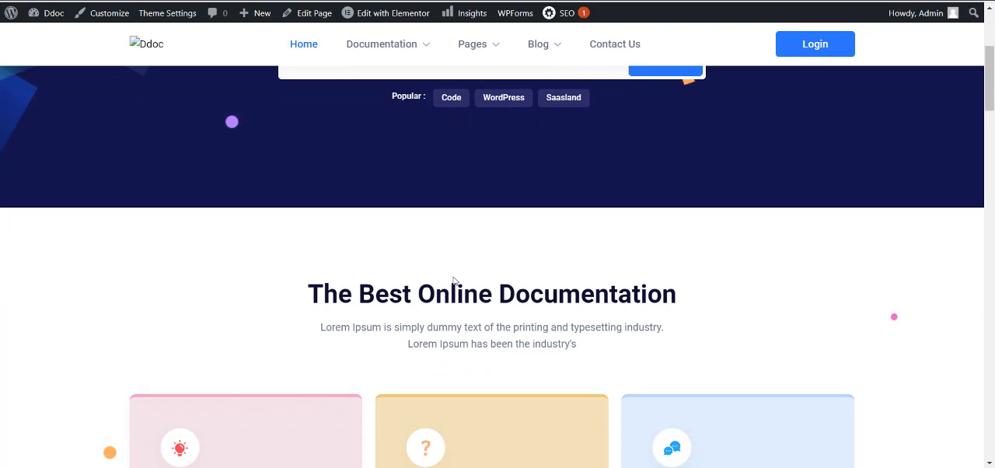
scroll(455, 282, "down", 2)
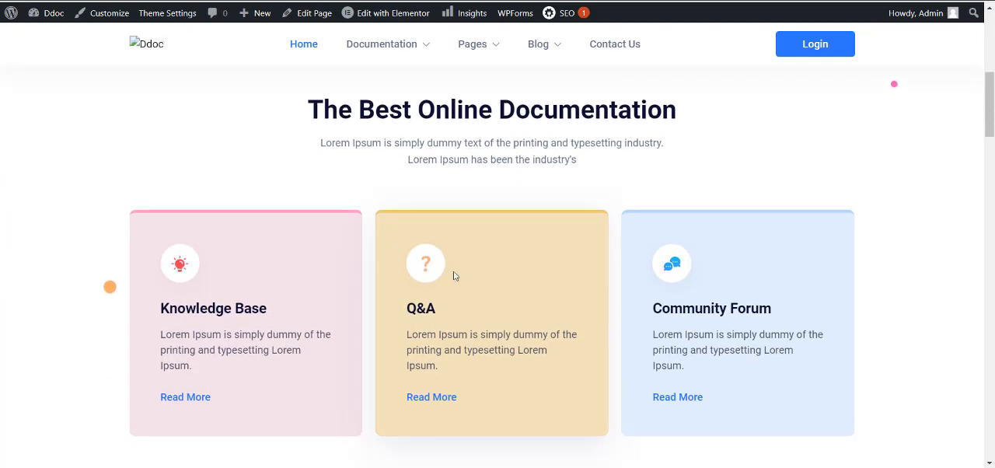
scroll(455, 276, "down", 1)
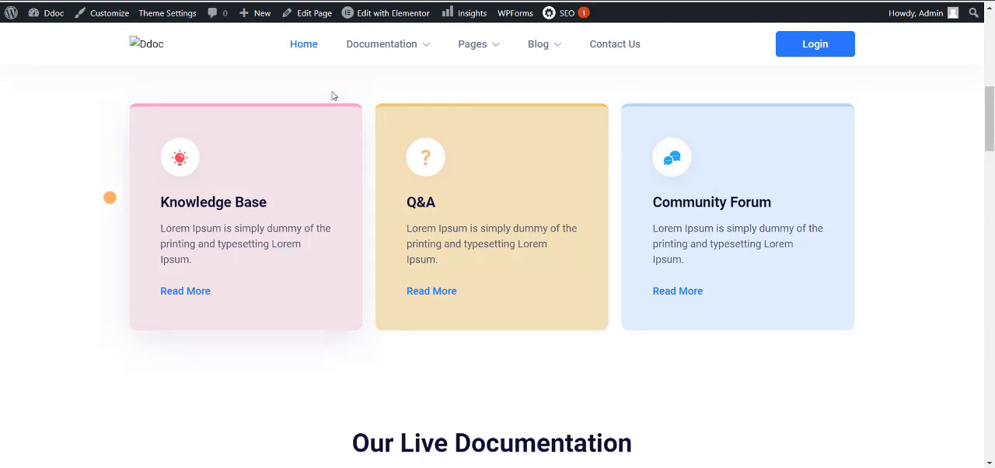
mouse_move(381, 15)
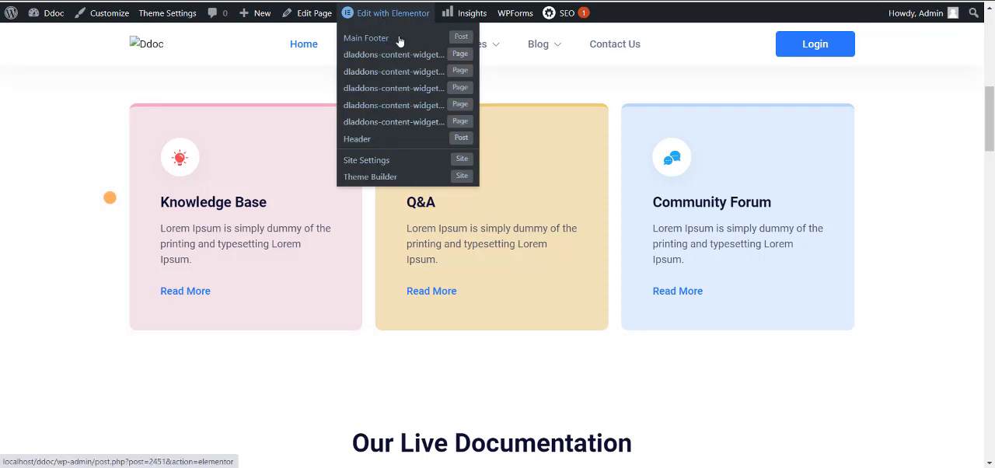
left_click(394, 180)
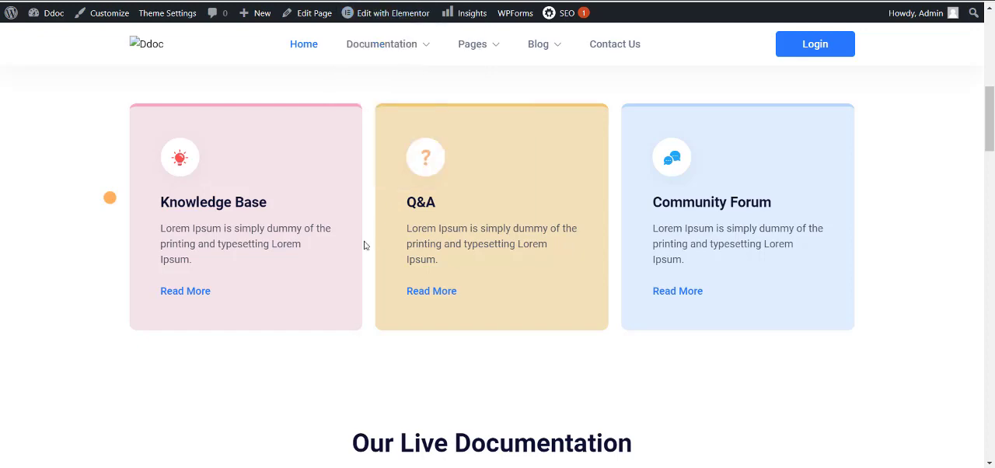
Examine the rest of the home page from Our Live Documentation through testimonials, FAQ and newsletter to the footer, and return to the banner.
scroll(364, 246, "down", 3)
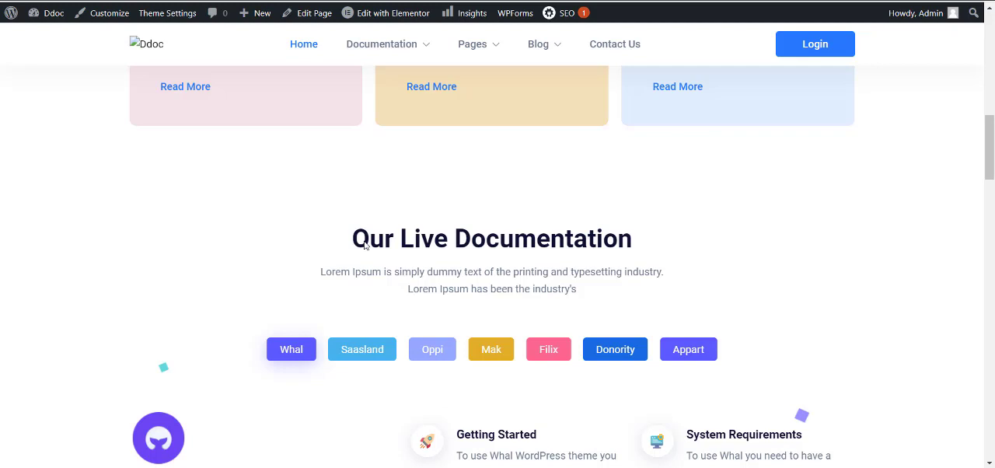
scroll(365, 245, "down", 3)
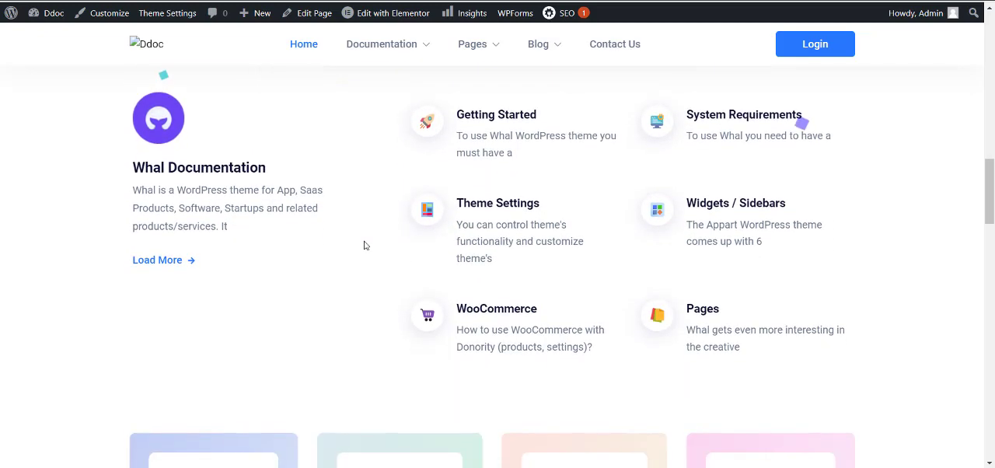
scroll(364, 245, "down", 2)
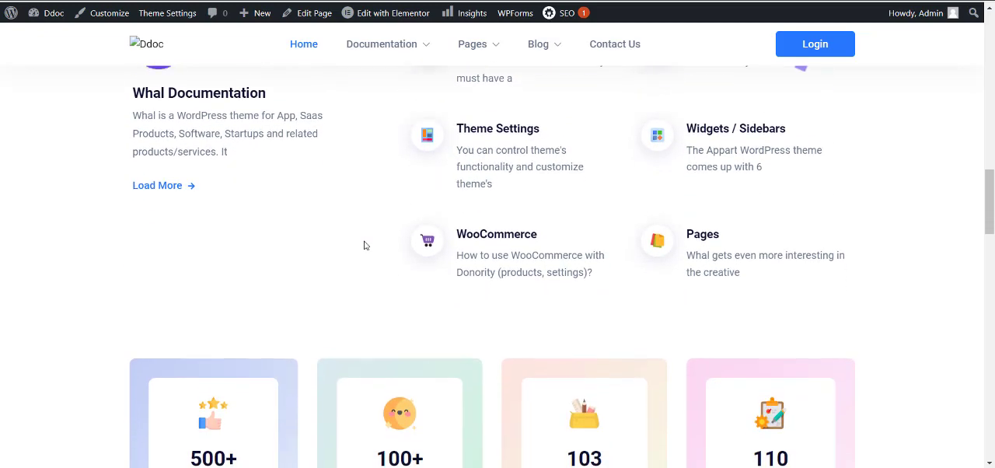
scroll(364, 245, "down", 3)
scroll(365, 245, "down", 1)
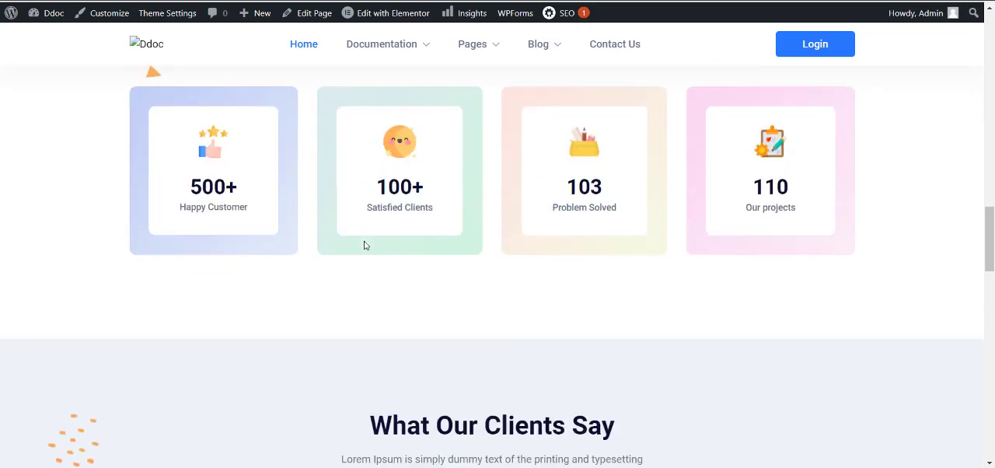
scroll(365, 245, "down", 1)
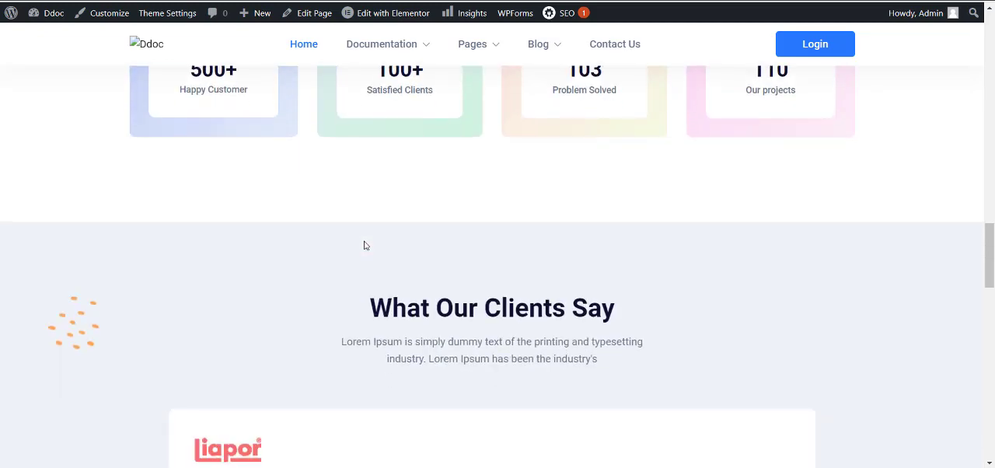
scroll(365, 245, "down", 2)
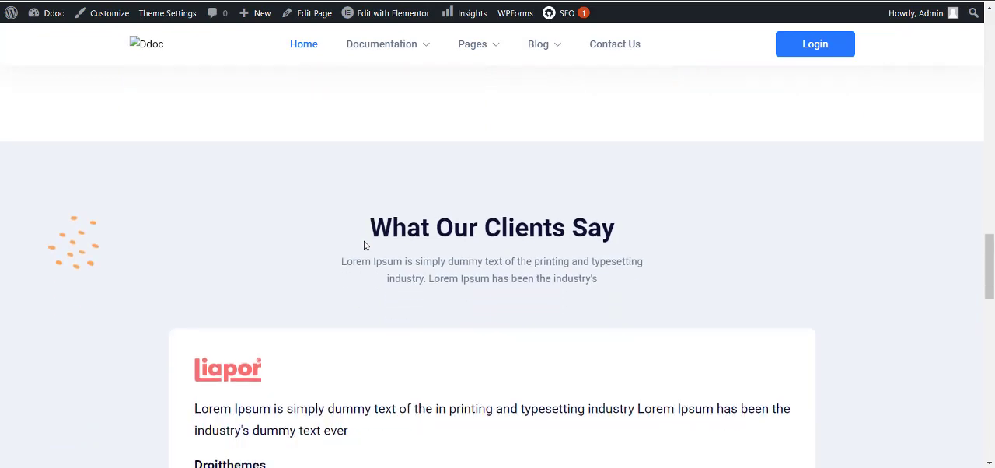
scroll(365, 245, "down", 2)
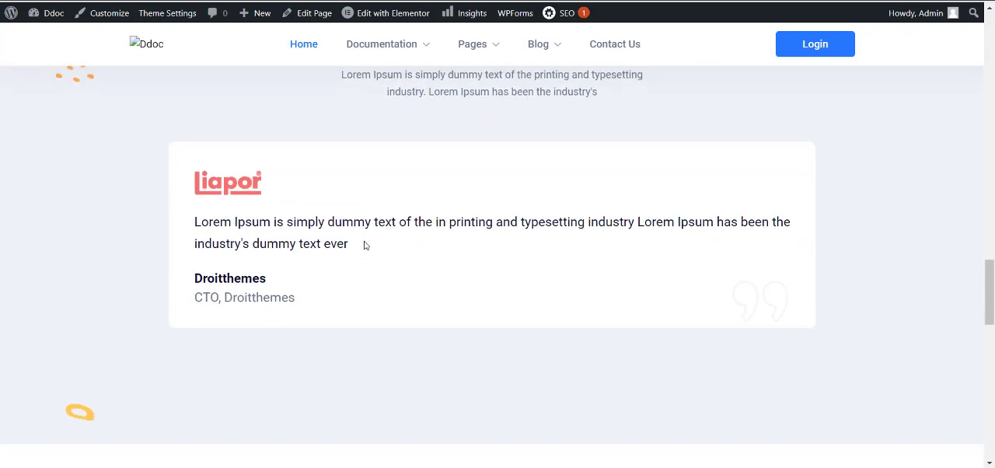
scroll(365, 245, "down", 2)
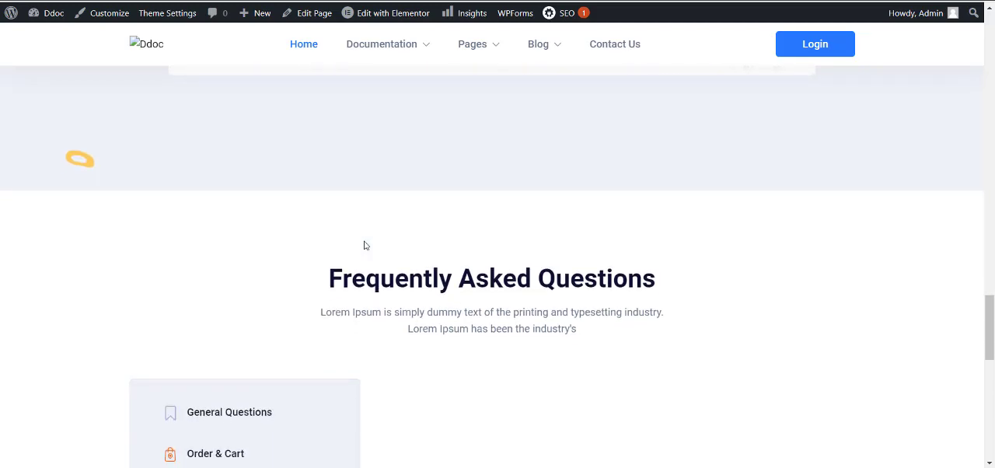
scroll(365, 245, "down", 2)
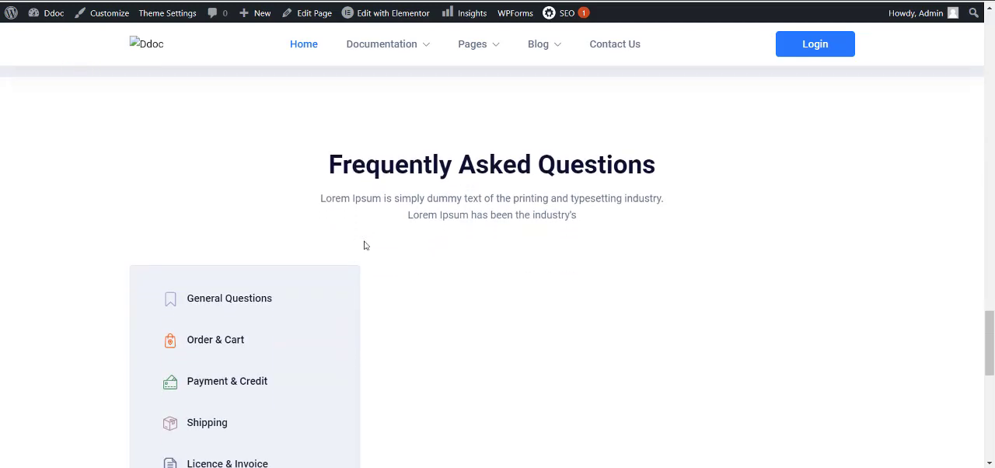
scroll(365, 245, "down", 3)
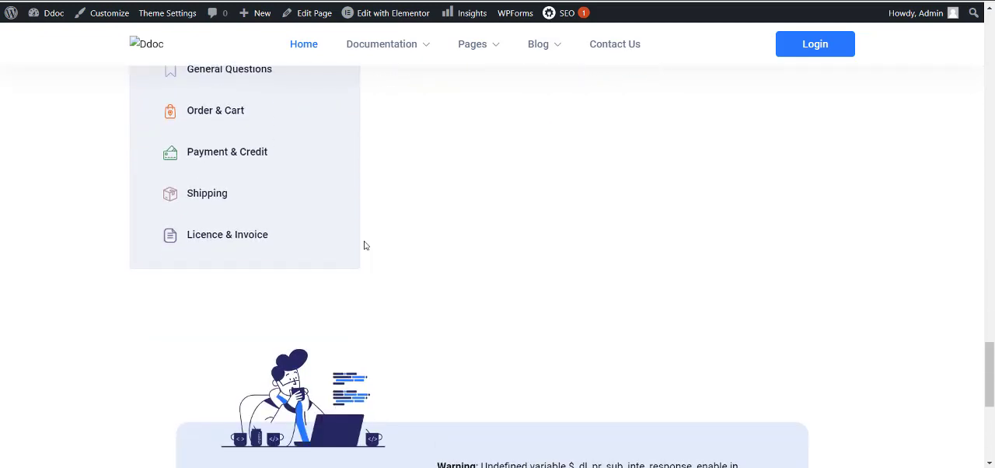
scroll(365, 244, "down", 4)
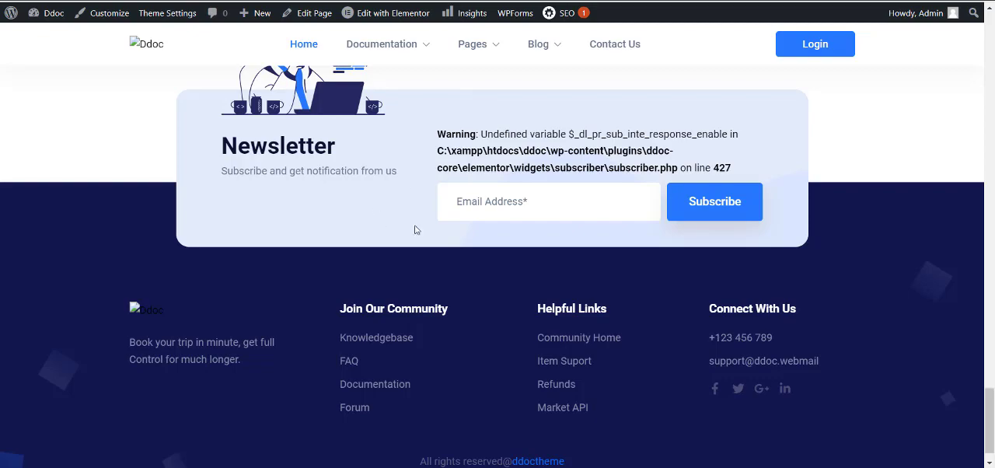
scroll(419, 225, "down", 1)
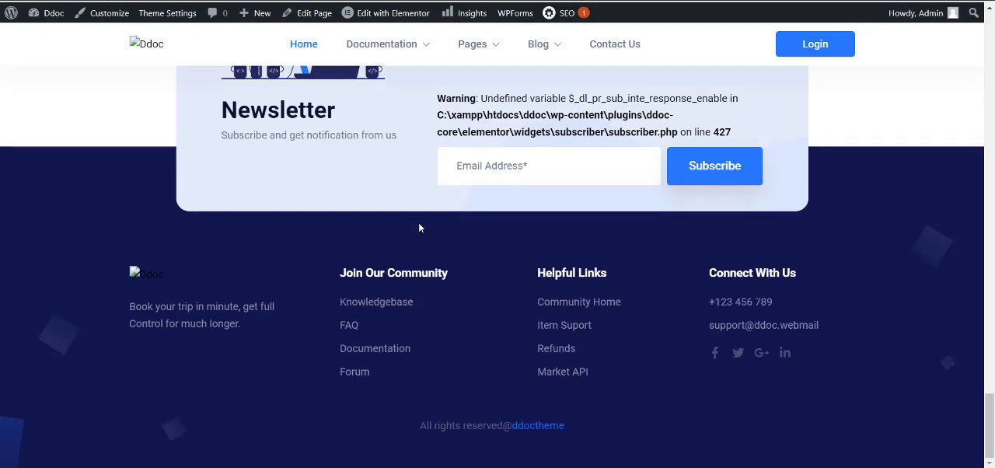
scroll(419, 225, "up", 3)
scroll(419, 227, "up", 20)
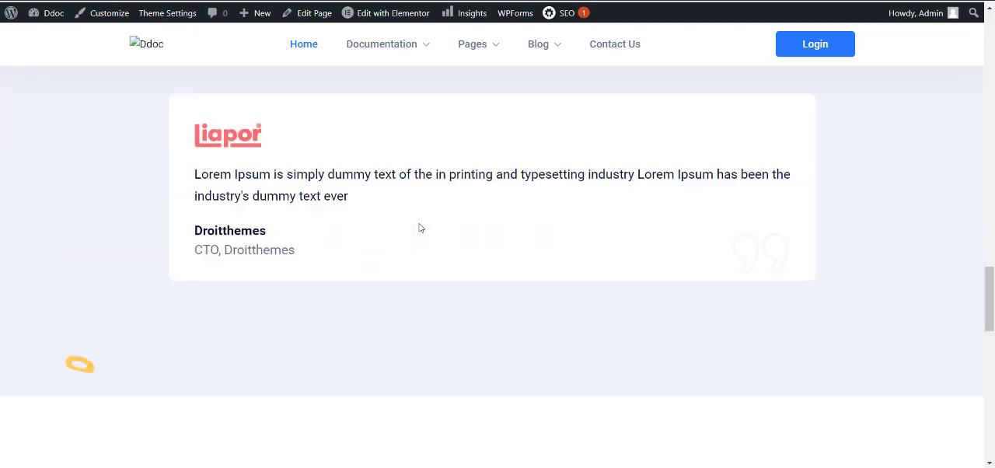
scroll(419, 227, "up", 5)
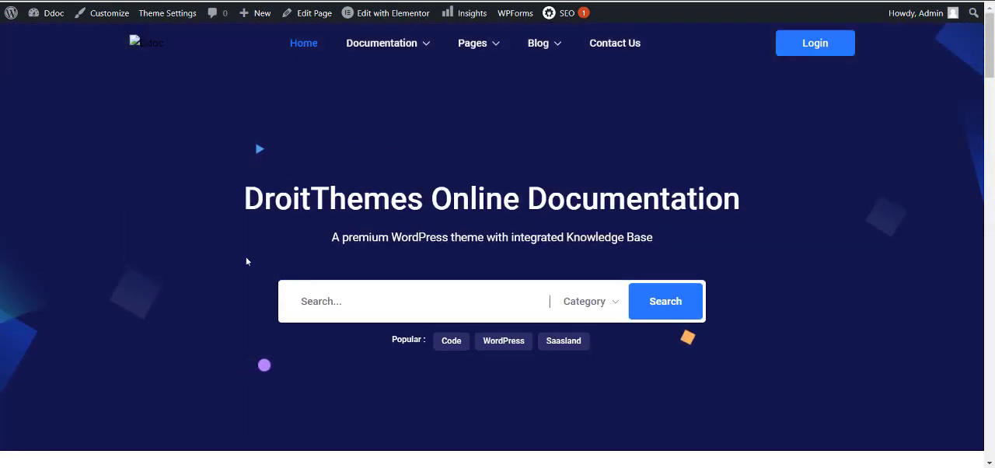
Examine the Documentation page from its header through the documentation archive cards to the newsletter, and check the Pages submenu.
mouse_move(404, 42)
key("F5")
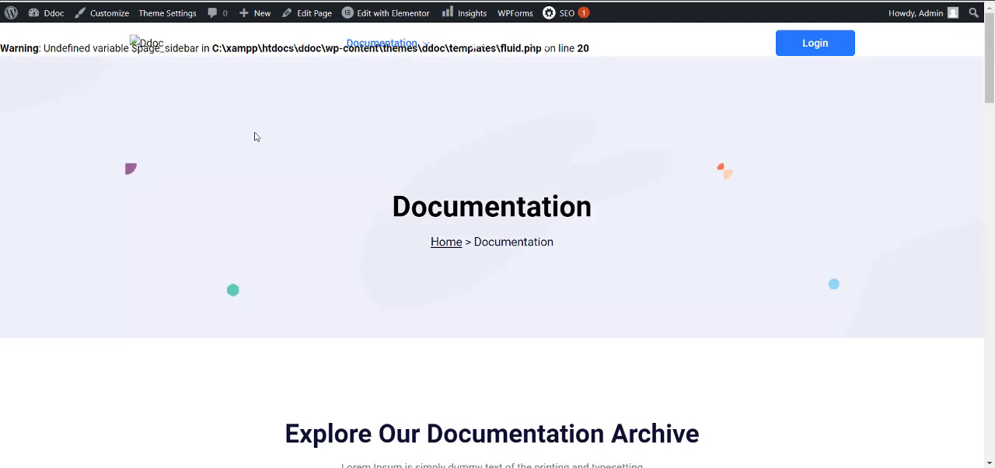
scroll(255, 137, "down", 3)
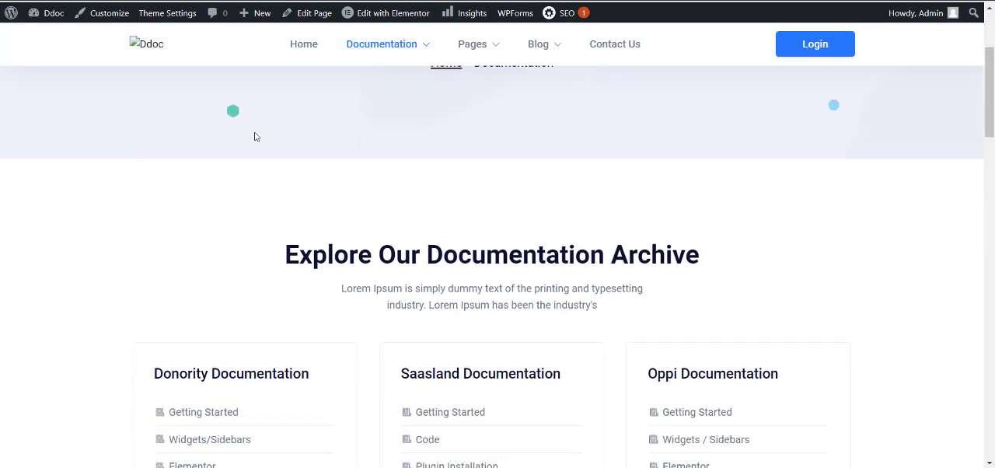
scroll(255, 137, "up", 3)
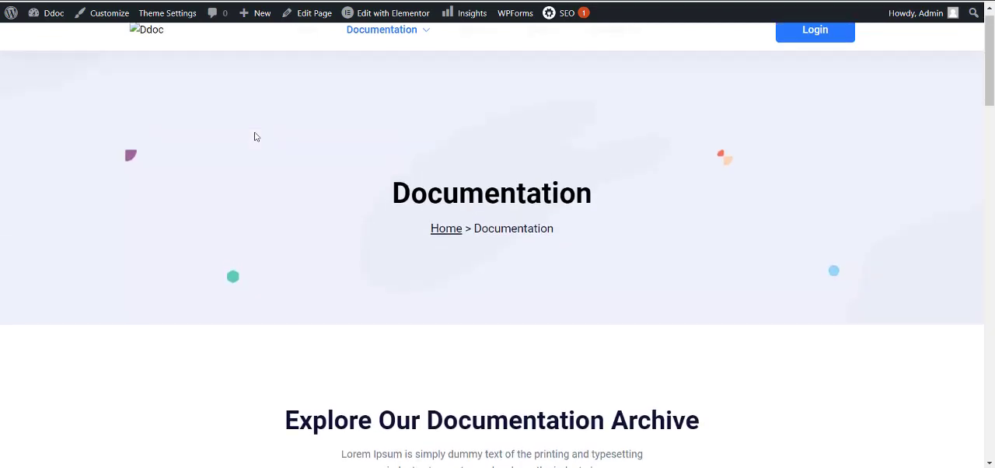
scroll(255, 137, "down", 2)
scroll(254, 137, "down", 5)
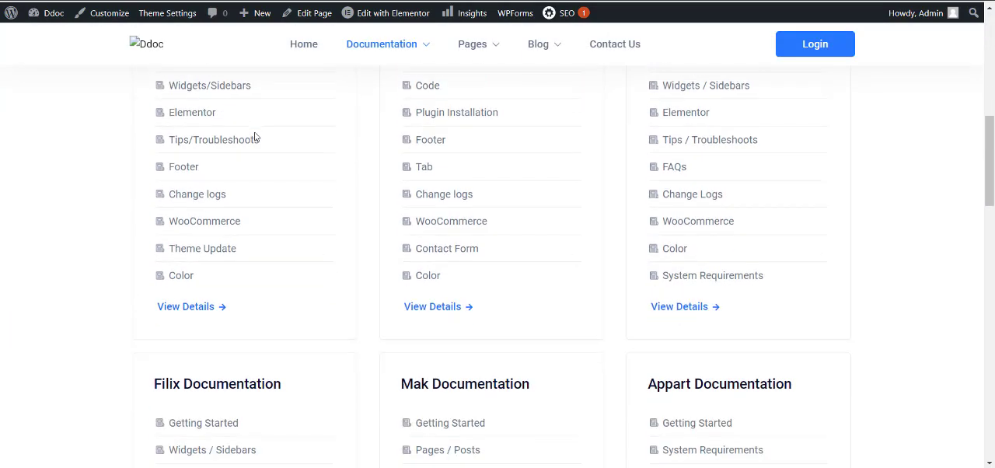
scroll(255, 137, "down", 5)
scroll(255, 137, "down", 2)
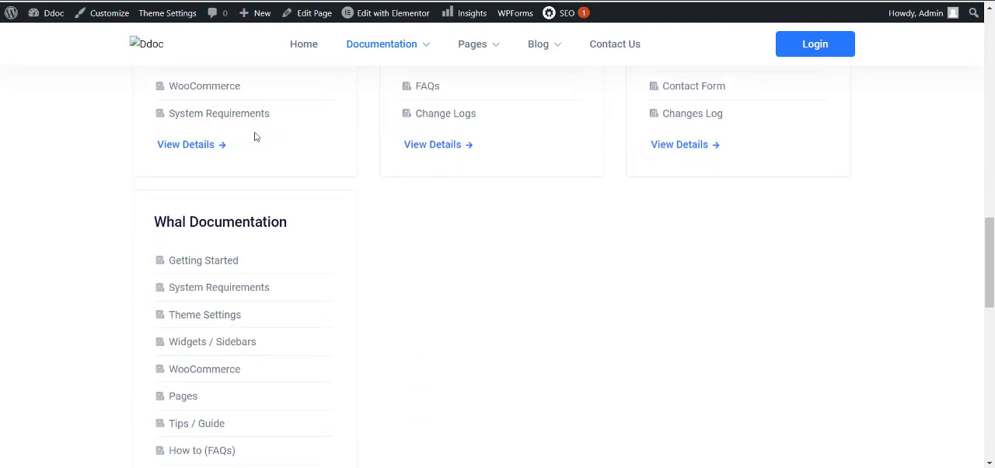
scroll(255, 137, "down", 4)
scroll(255, 137, "down", 6)
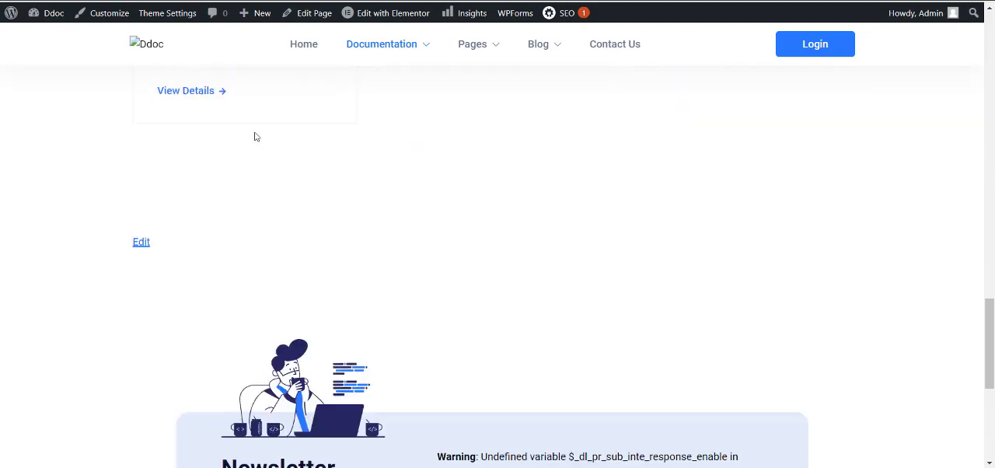
scroll(255, 137, "up", 13)
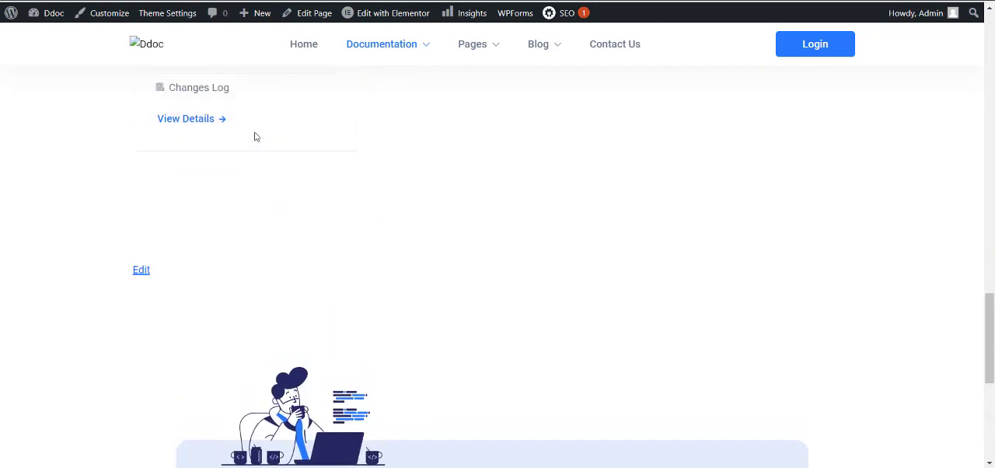
mouse_move(471, 52)
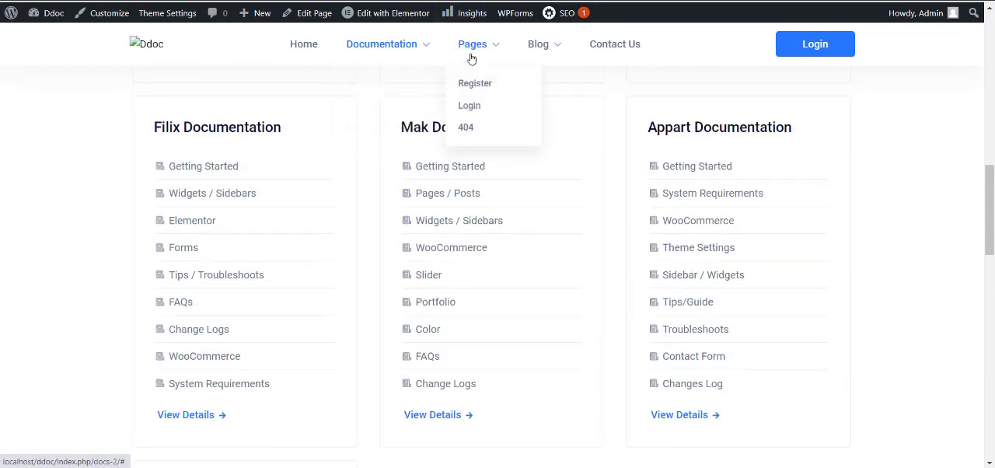
Return to the home page and open the Ddoc Theme Settings at the Page Banner options.
left_click(155, 45)
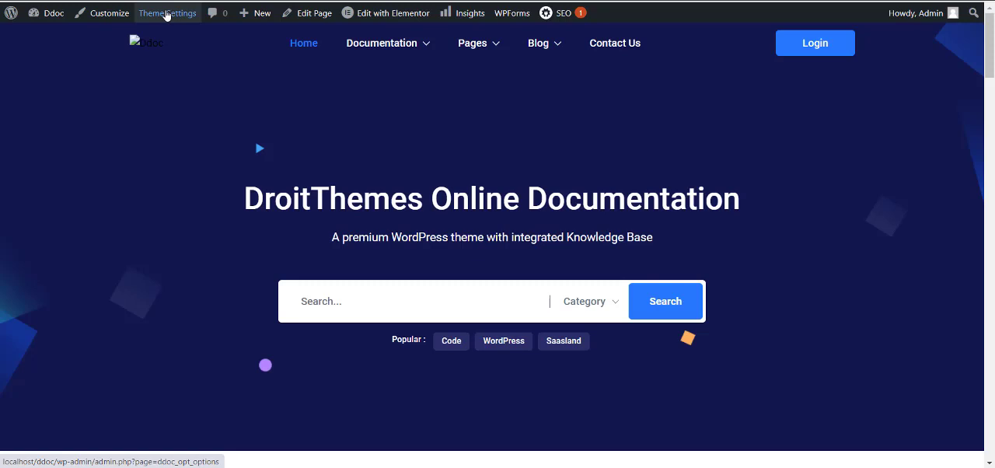
left_click(167, 15)
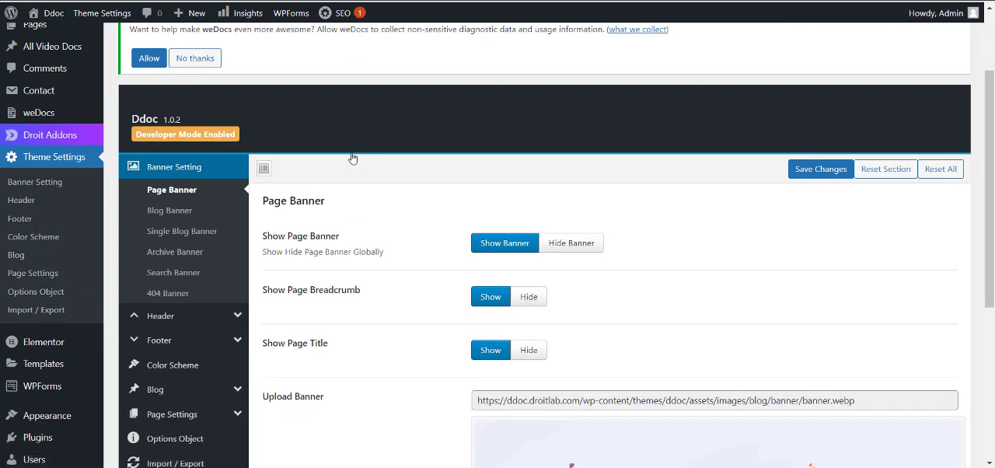
scroll(352, 158, "down", 1)
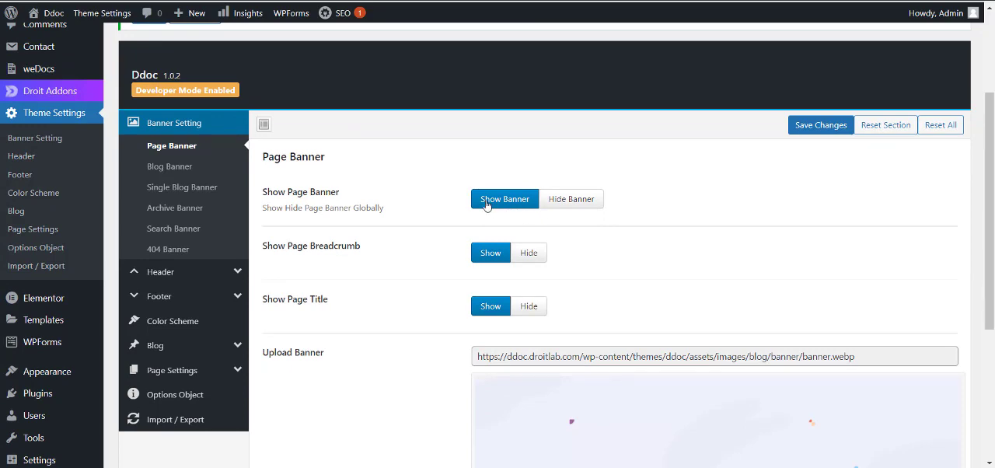
Try the Hide Banner option for the page banner, restore Show Banner, and look over the banner image and overlay colour options.
left_click(589, 200)
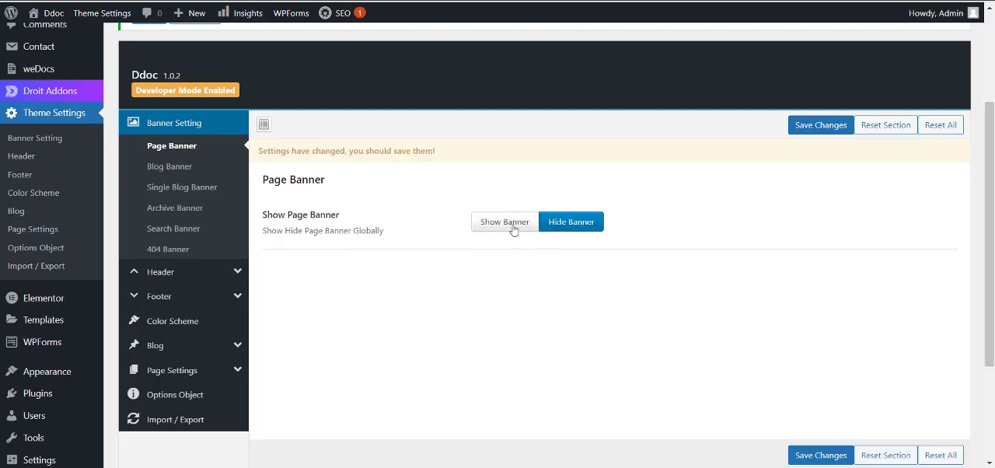
left_click(510, 222)
scroll(392, 300, "down", 2)
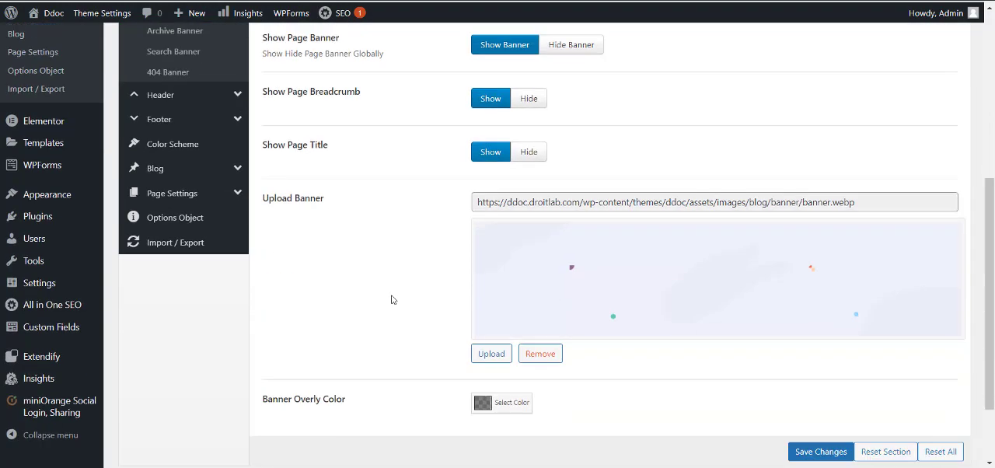
scroll(392, 300, "down", 1)
scroll(520, 208, "up", 1)
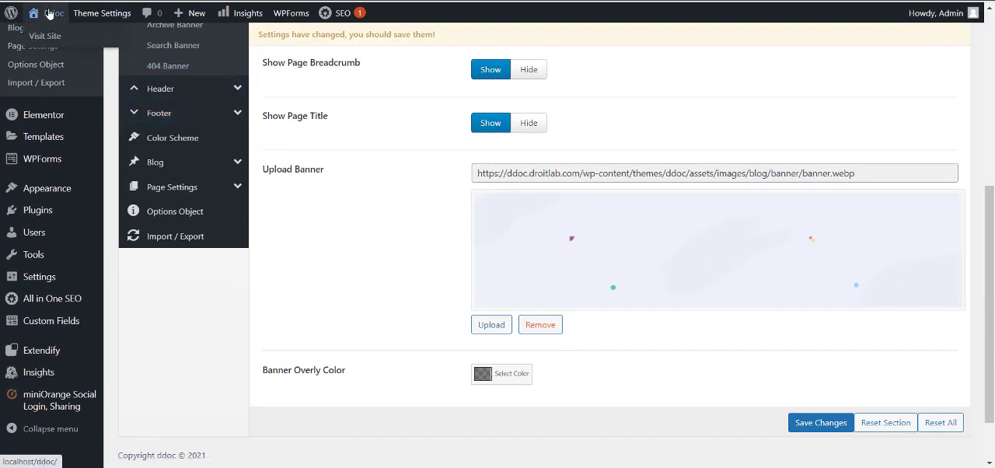
Check the home page banner in a separate browser tab and set Show Page Banner to Hide Banner in the theme settings.
right_click(49, 14)
left_click(59, 17)
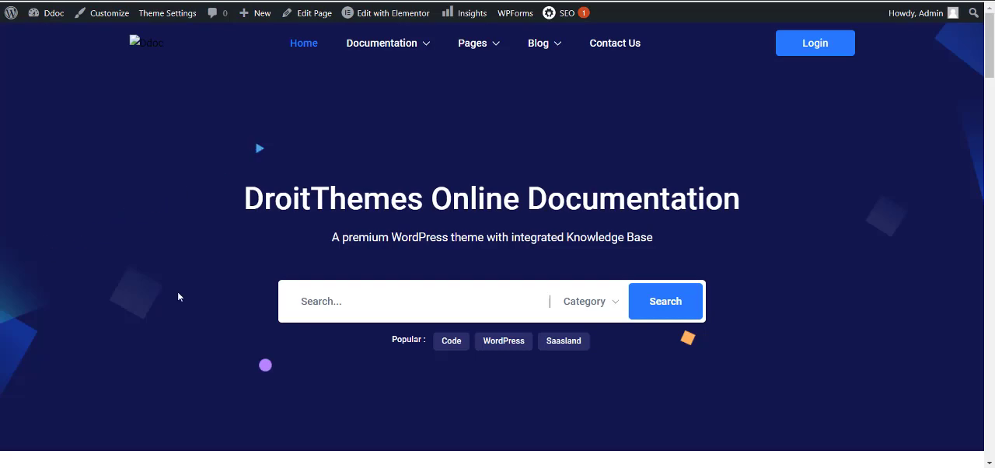
left_click_drag(208, 355, 101, 299)
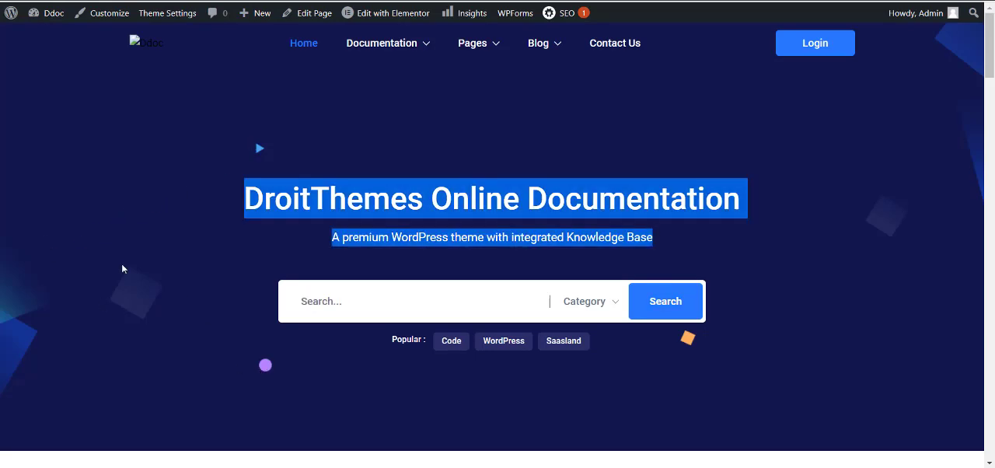
left_click(162, 191)
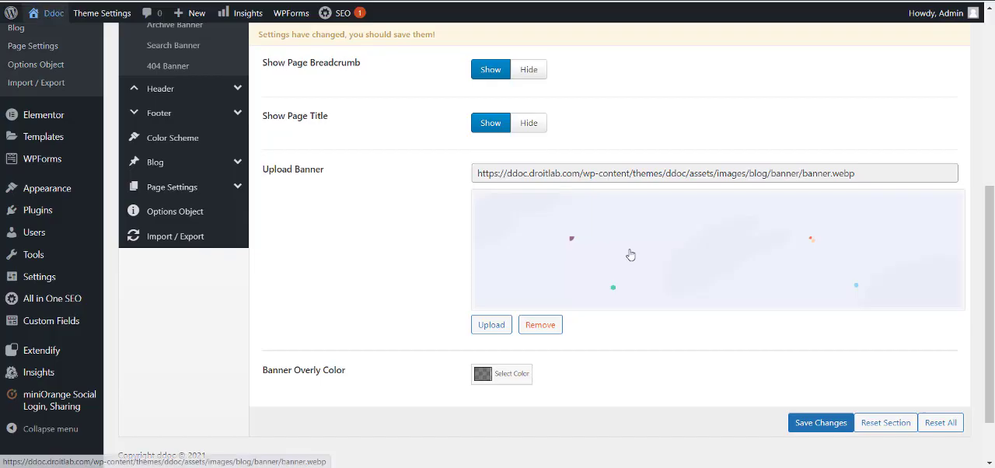
scroll(521, 135, "up", 2)
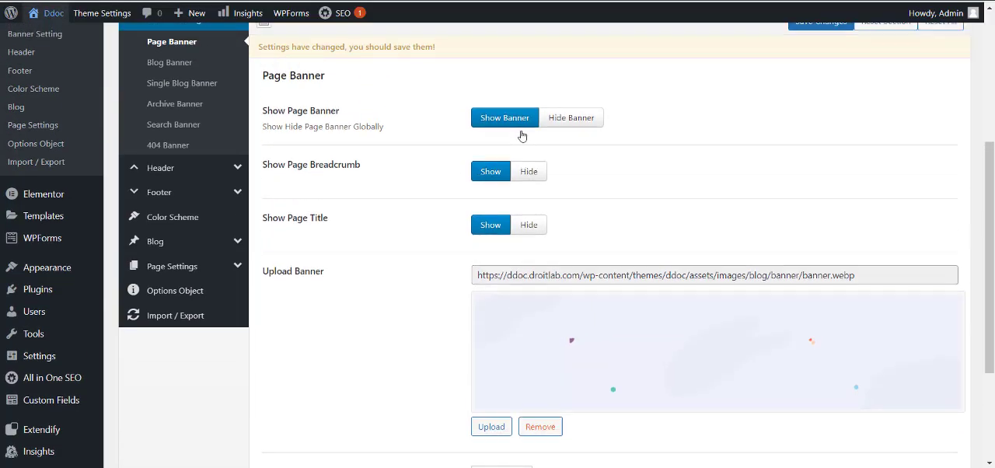
left_click(567, 123)
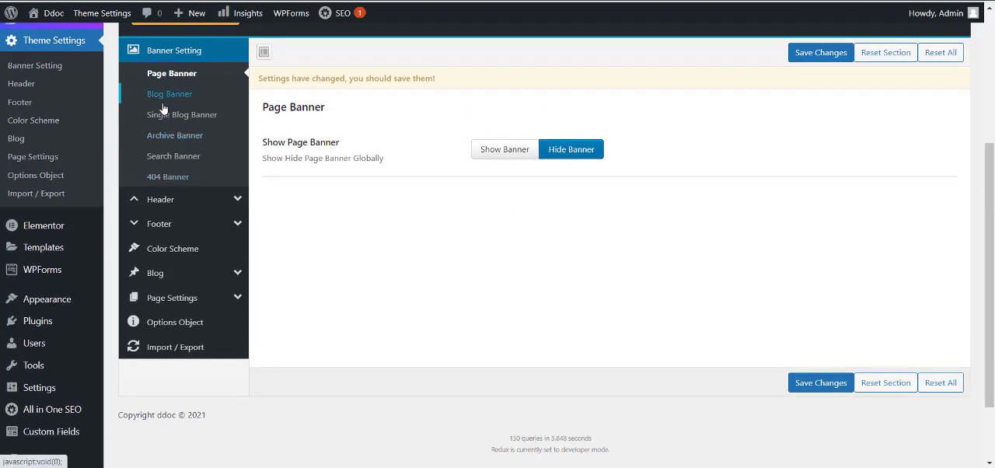
Review the Single Blog Banner, Blog Banner and Archive Banner settings.
left_click(166, 114)
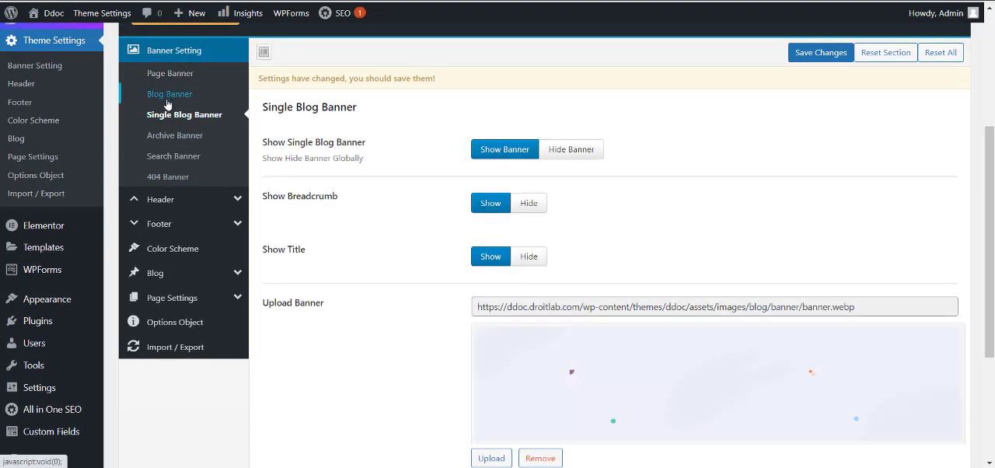
scroll(661, 295, "down", 2)
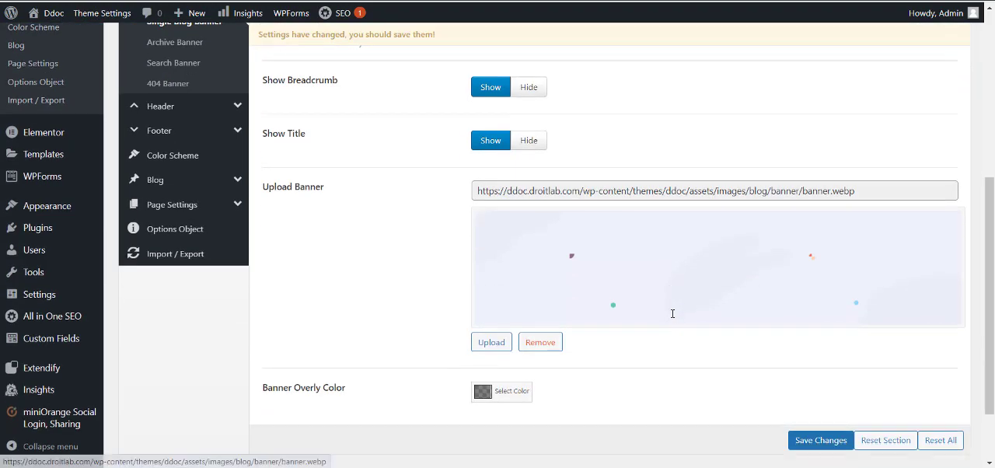
scroll(606, 289, "up", 2)
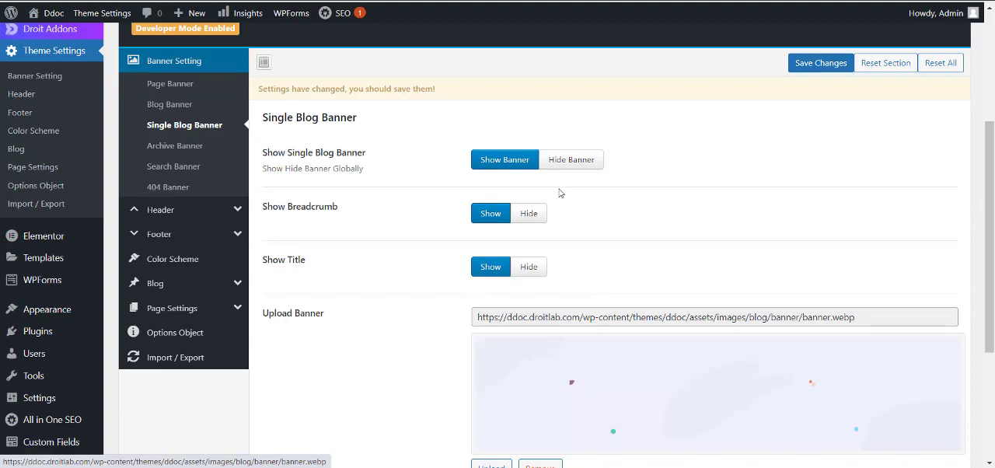
left_click(144, 105)
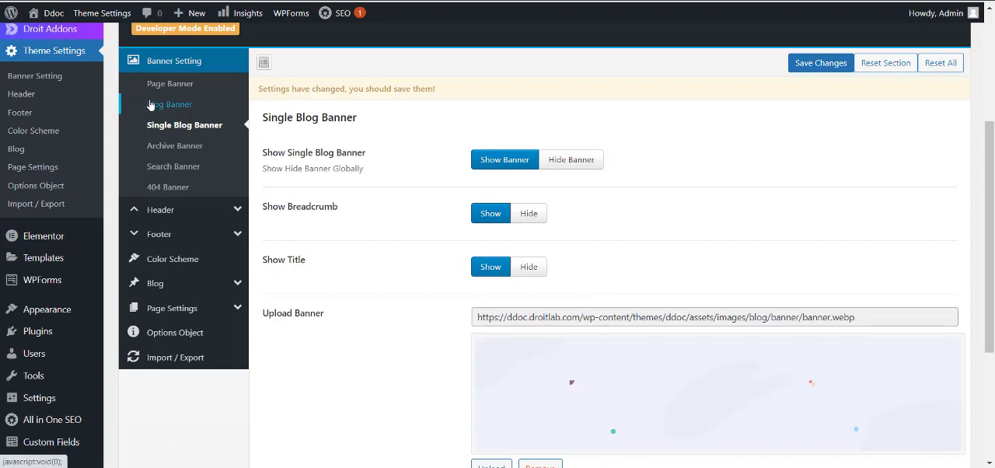
scroll(623, 228, "down", 1)
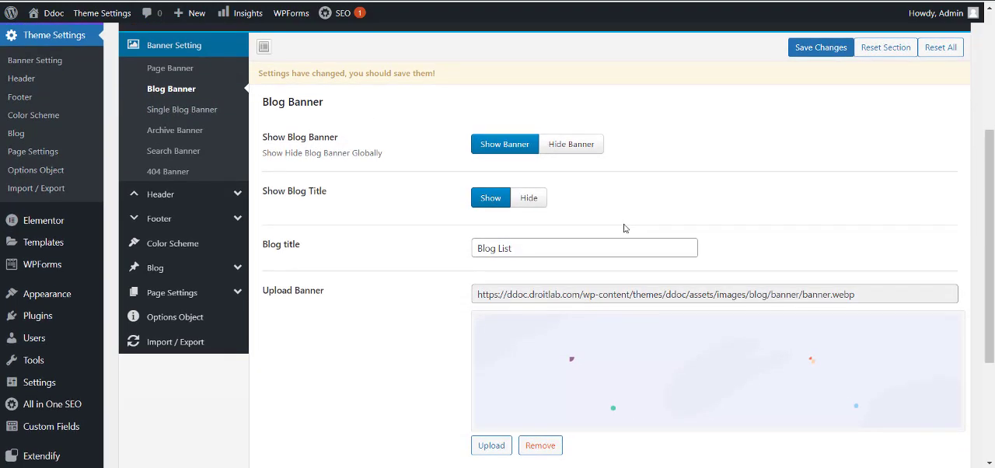
left_click(166, 127)
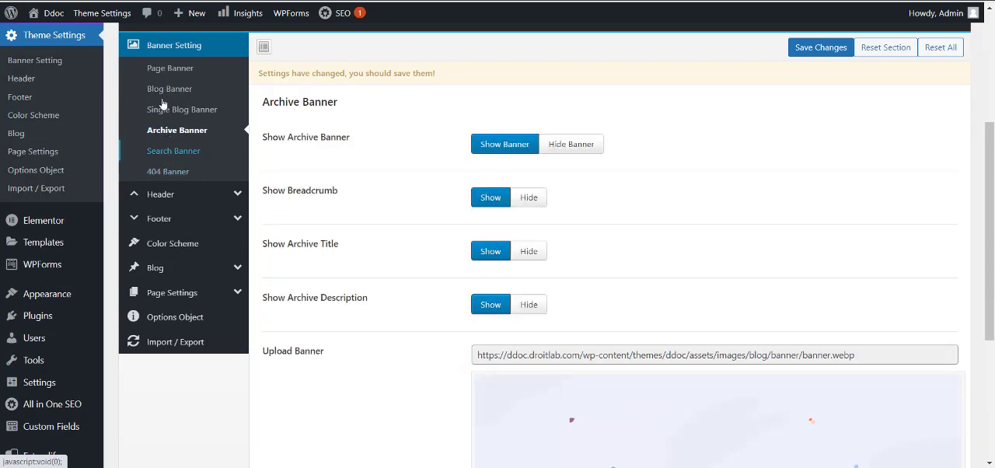
Review the header's logo settings and remove the main logo image under Upload logo.
left_click(176, 196)
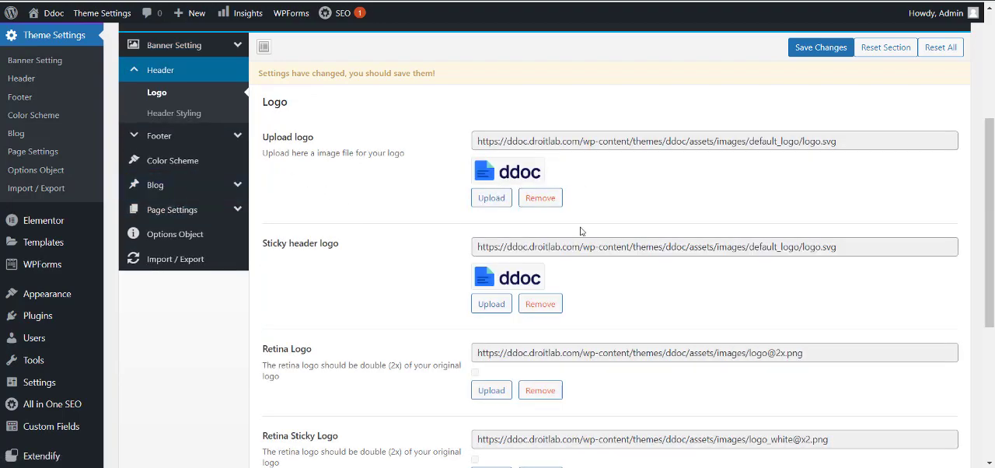
scroll(579, 231, "down", 2)
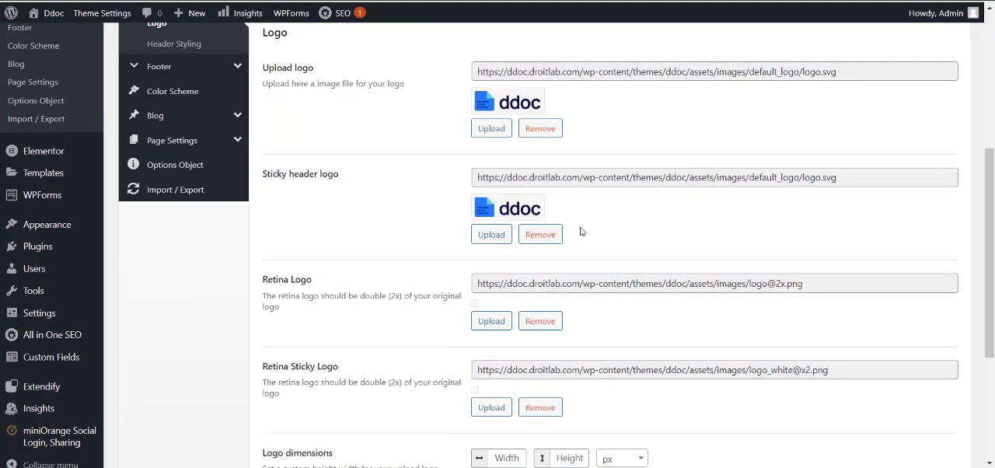
scroll(595, 224, "down", 3)
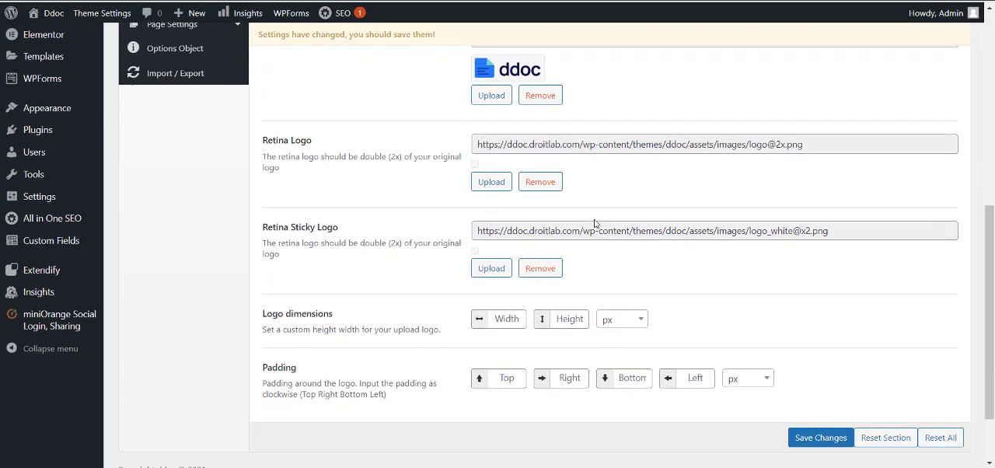
scroll(594, 224, "up", 8)
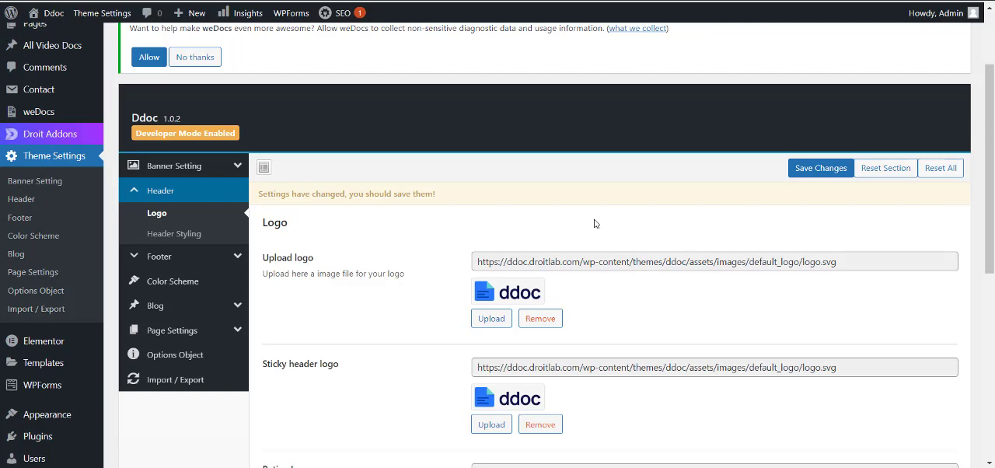
left_click(539, 318)
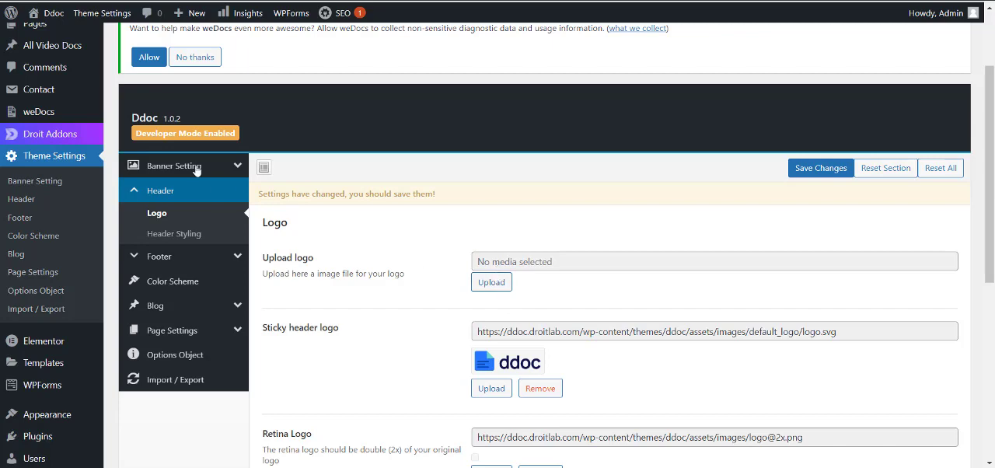
Try No for Show Search Icon in the header styling settings and set it back to Yes.
left_click(181, 234)
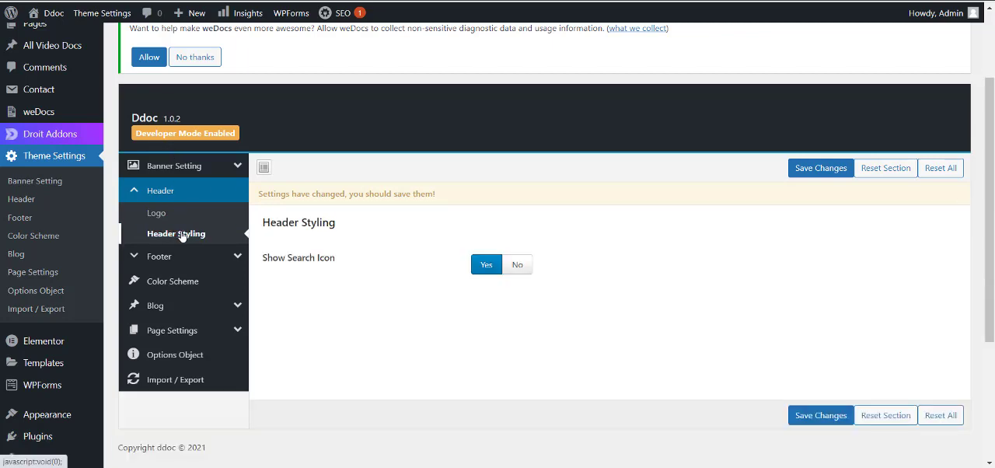
left_click(518, 267)
left_click(487, 268)
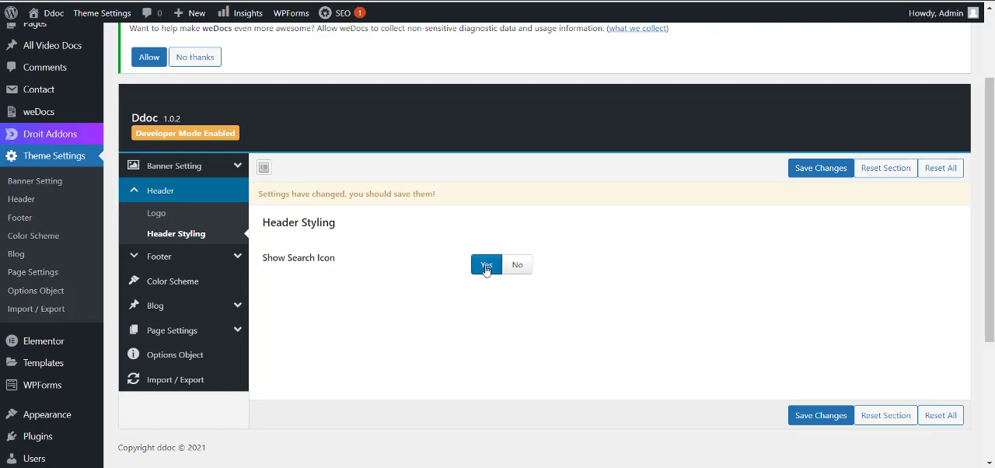
View the footer's Copyright Text setting and compare it with the footer on the site's home page.
left_click(163, 258)
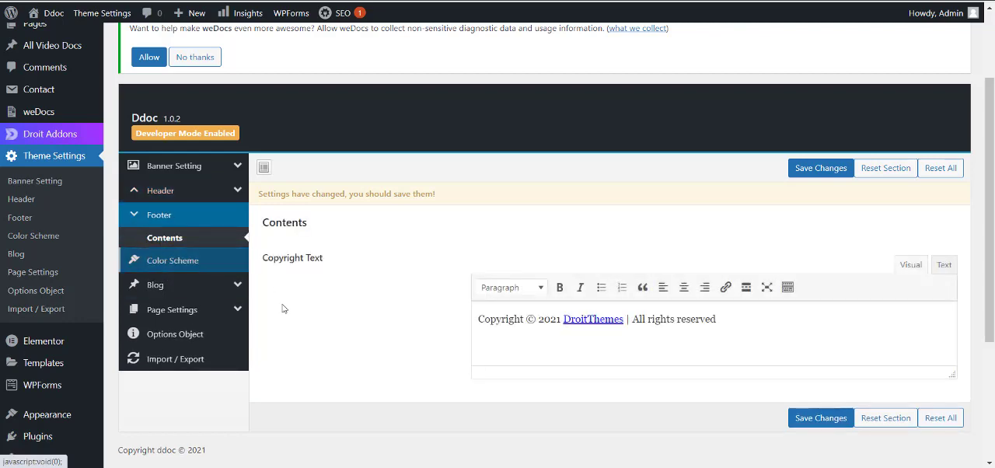
scroll(282, 309, "down", 2)
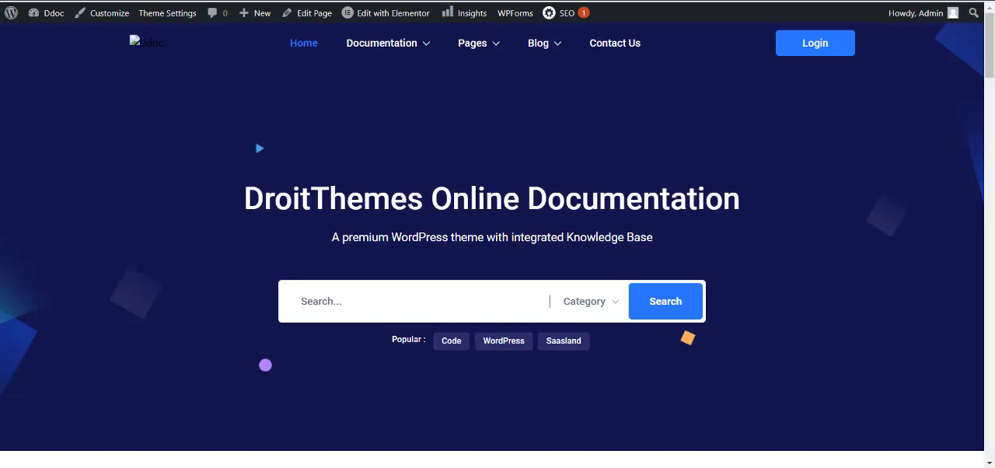
scroll(515, 343, "down", 10)
scroll(514, 343, "down", 15)
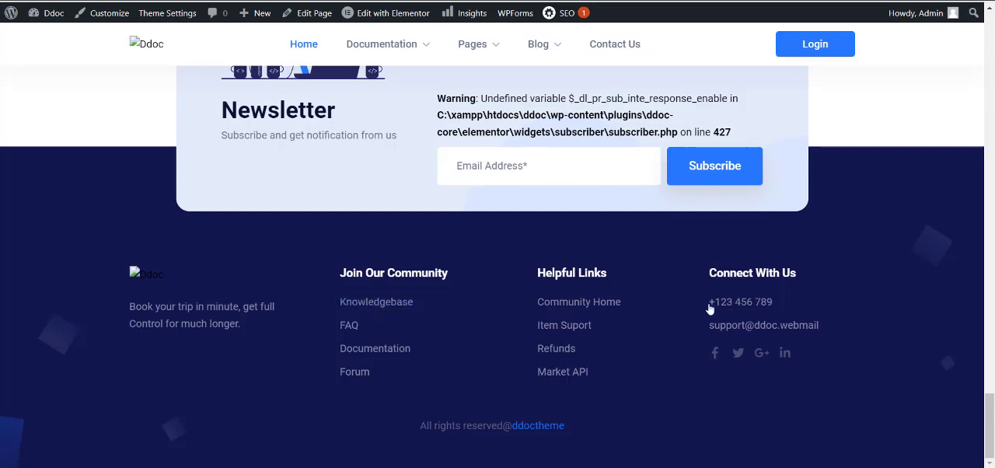
Replace "All rights reserved" in the footer's Copyright Text with "A Detailed Review Video is created by" followed by the creator's full name.
scroll(670, 312, "up", 1)
scroll(670, 312, "down", 1)
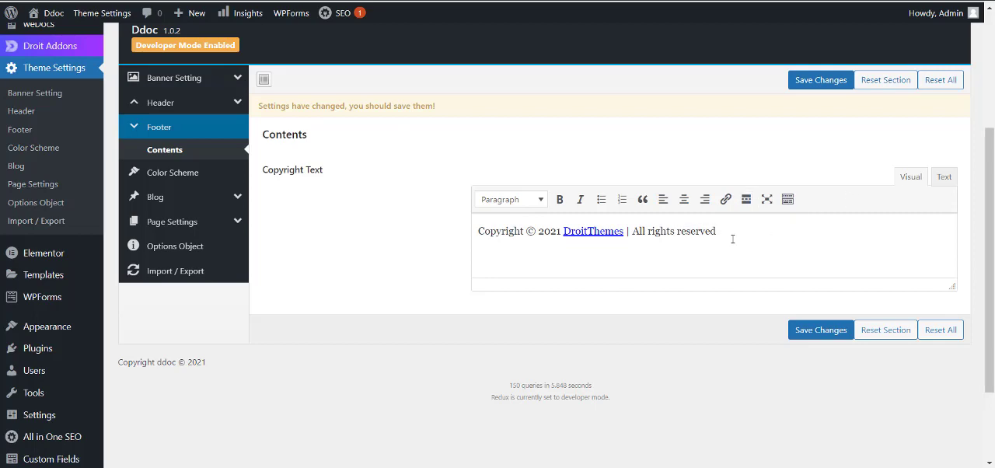
triple_click(706, 236)
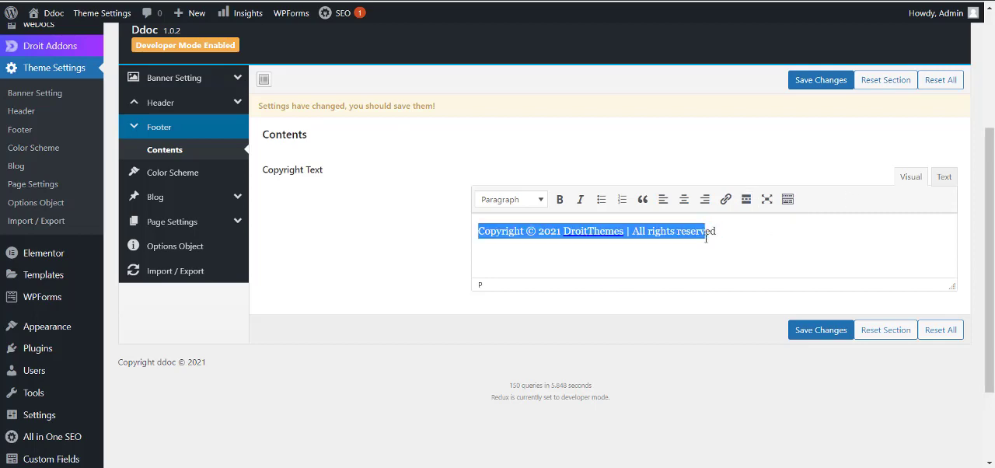
left_click(722, 235)
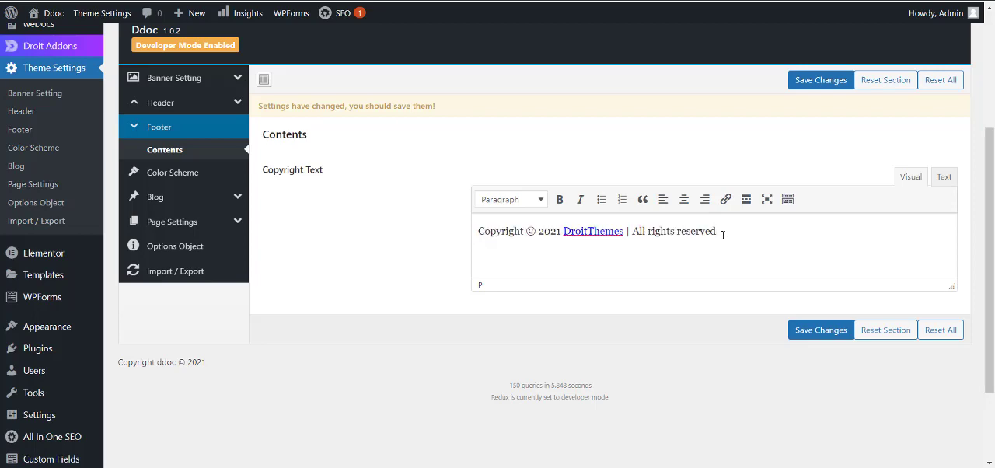
key("BackSpace")
key("BackSpace")
key("BackSpace")
key("BackSpace")
key("BackSpace")
key("BackSpace")
key("BackSpace")
key("BackSpace")
key("BackSpace")
key("BackSpace")
key("BackSpace")
key("BackSpace")
key("BackSpace")
key("BackSpace")
key("BackSpace")
key("BackSpace")
key("BackSpace")
key("BackSpace")
type("Detailed Review Video")
type("is cre")
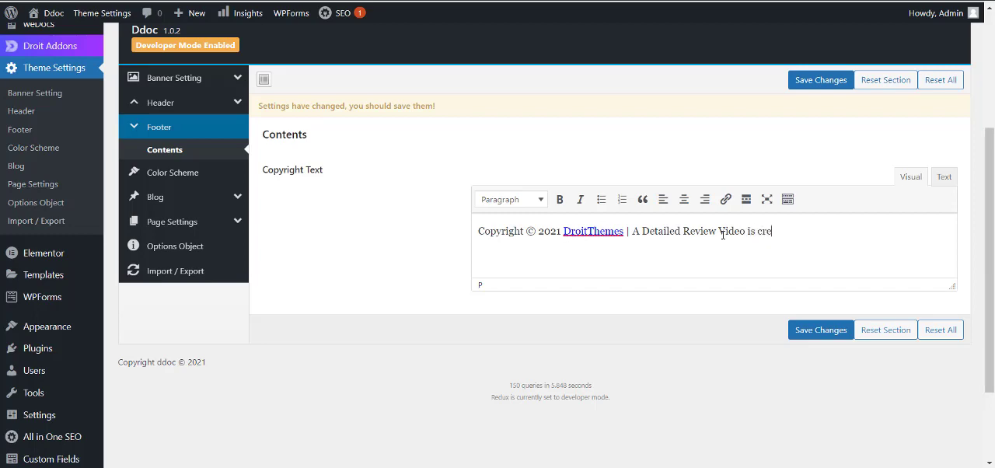
type("ated by Nadeem khan")
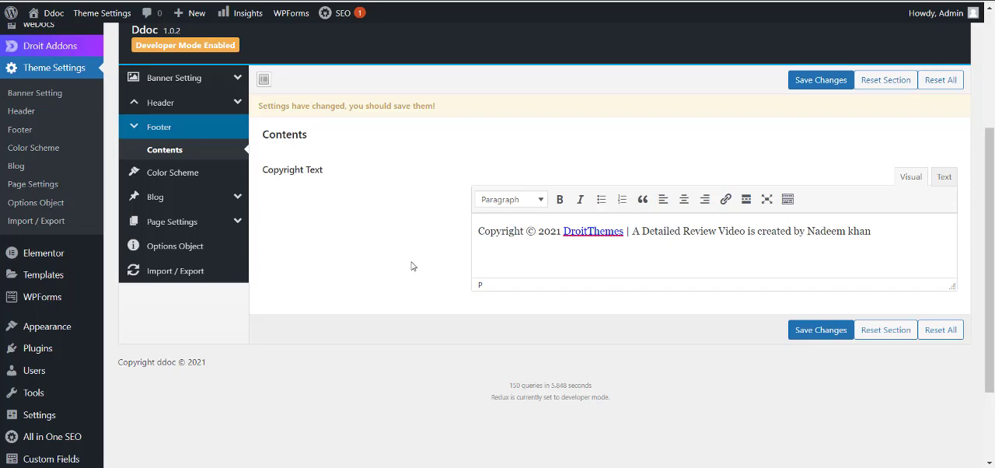
Review the Color Scheme settings and inspect the color picker for Theme Color without choosing a color.
left_click(173, 171)
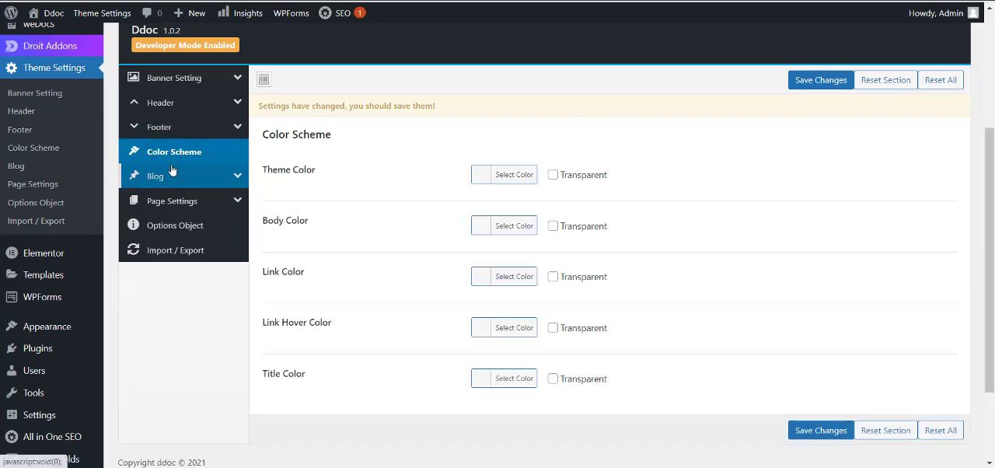
scroll(522, 140, "down", 2)
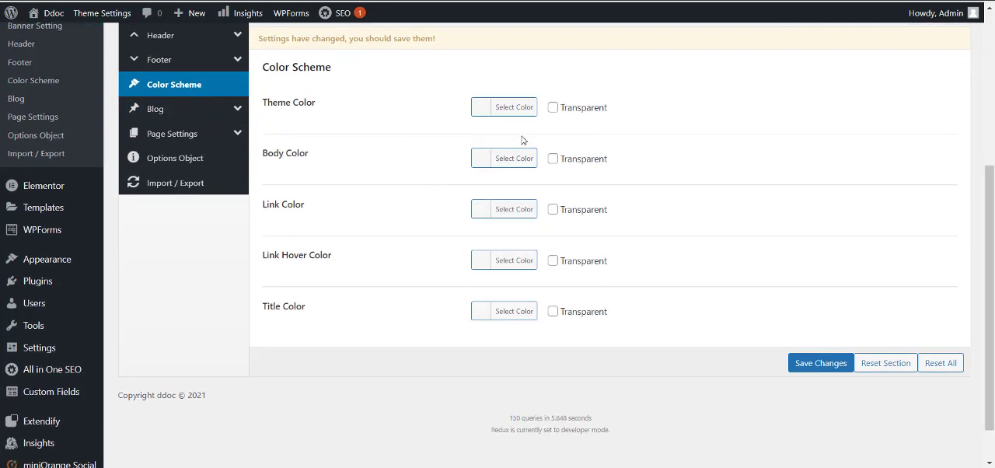
left_click(480, 116)
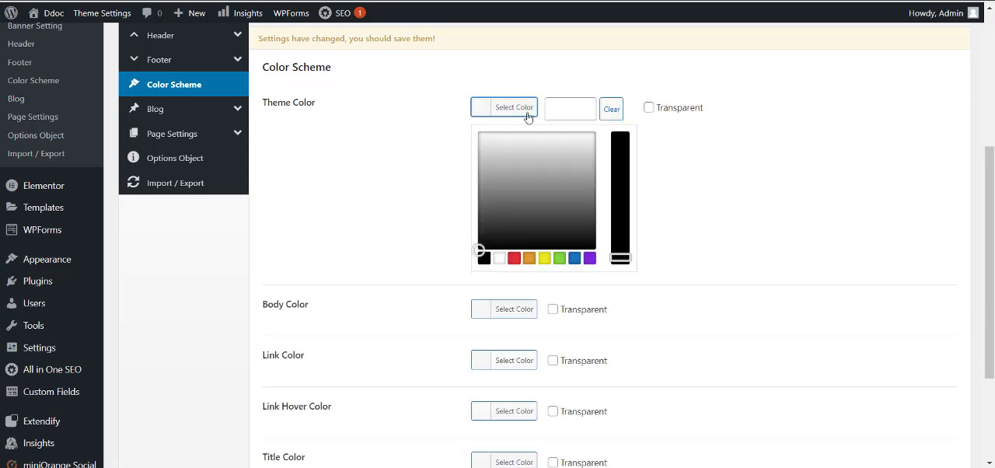
left_click(760, 160)
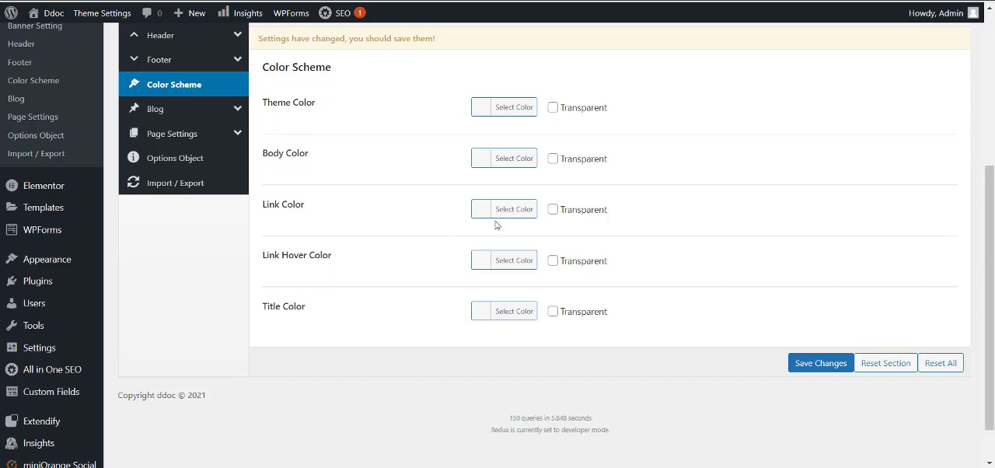
Review the Blog Archive settings, and try Yes for Display Social Share under Single Post before setting it back to No.
left_click(198, 118)
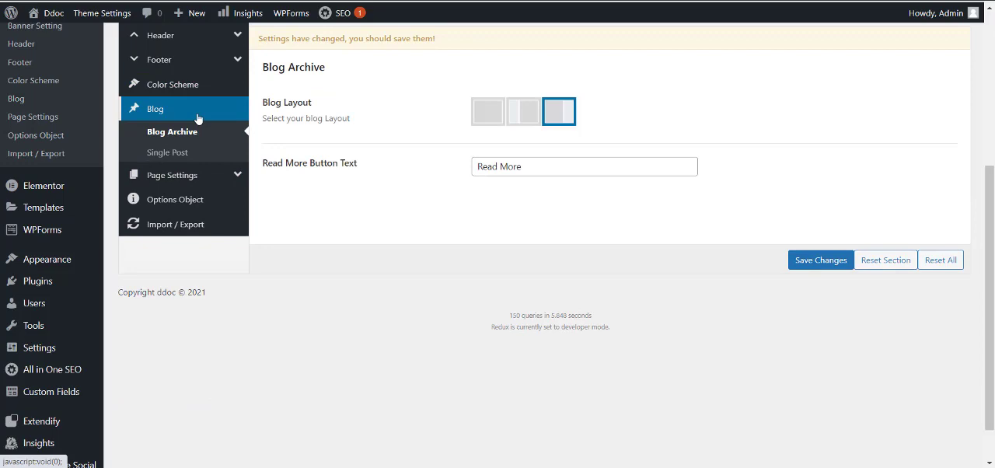
scroll(343, 139, "up", 2)
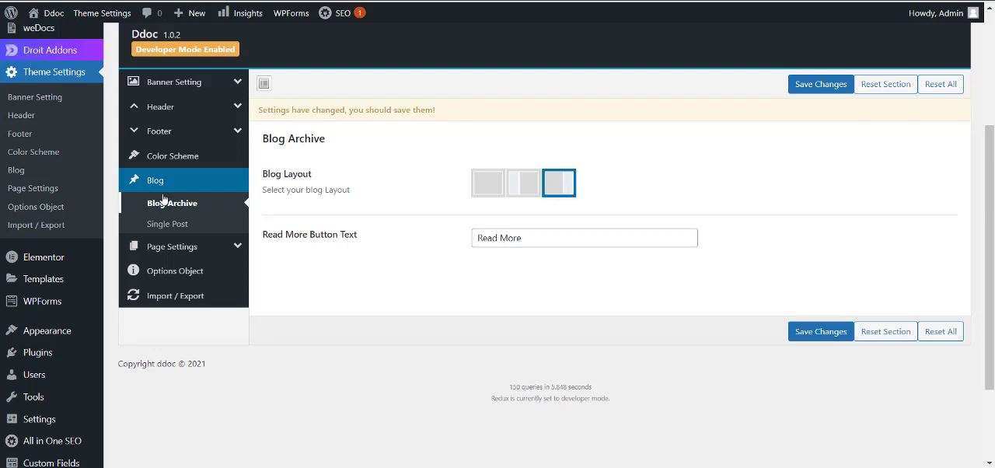
left_click(170, 227)
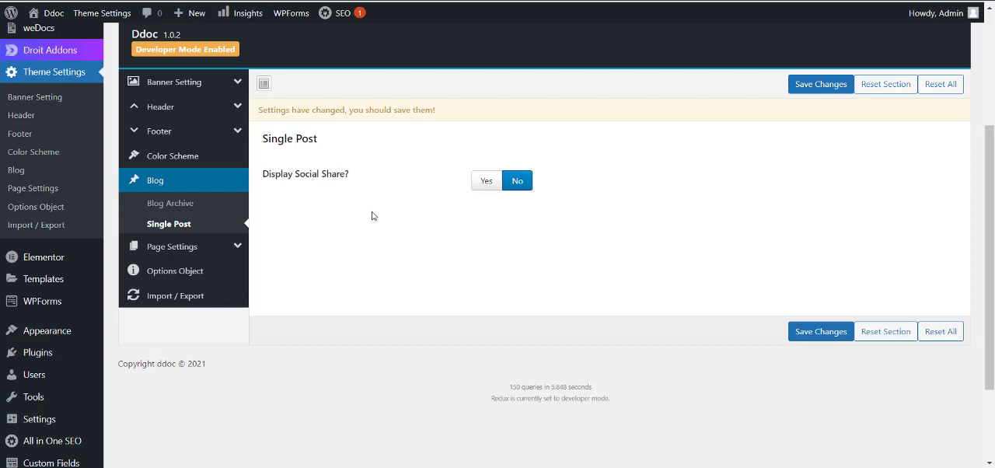
left_click(481, 186)
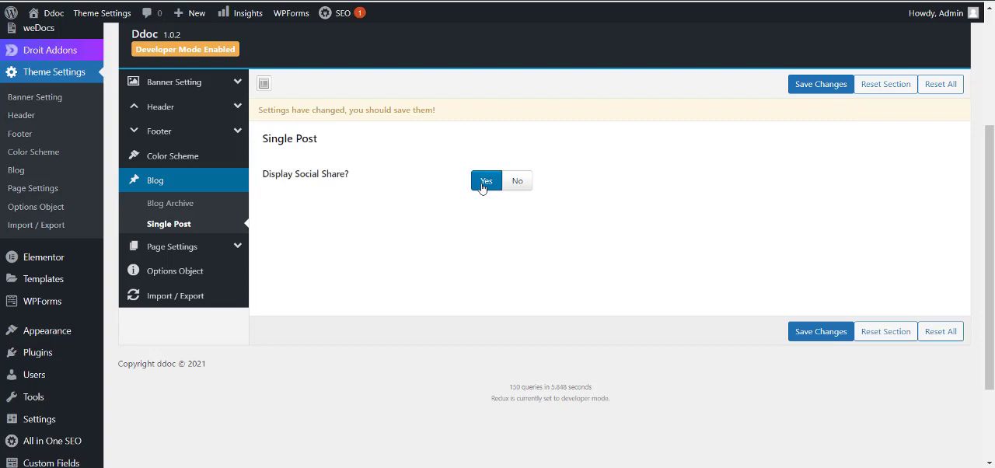
left_click(518, 188)
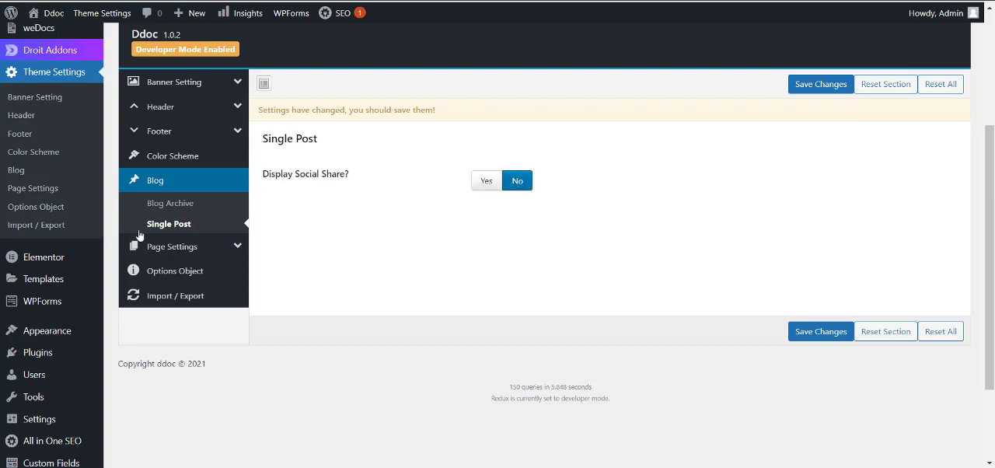
Review the Page Layout setting, the Options Object listing and the Import / Export options of the theme.
left_click(164, 246)
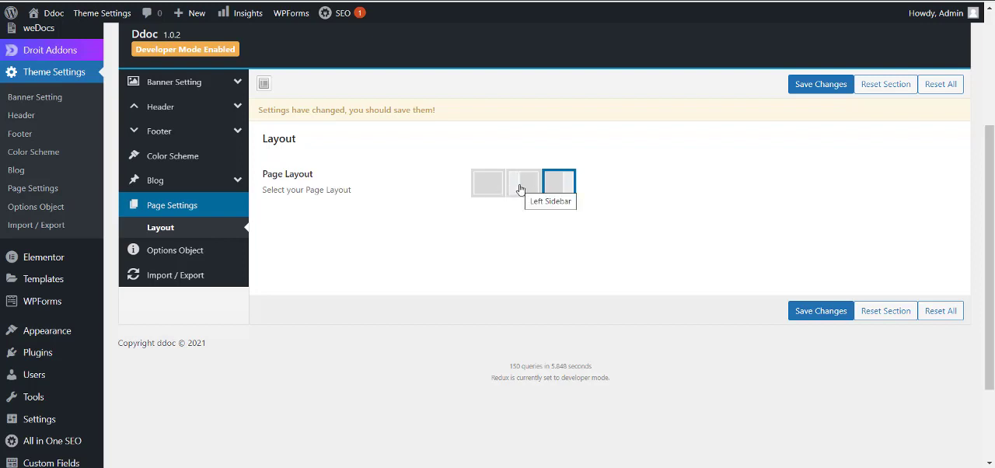
left_click(206, 252)
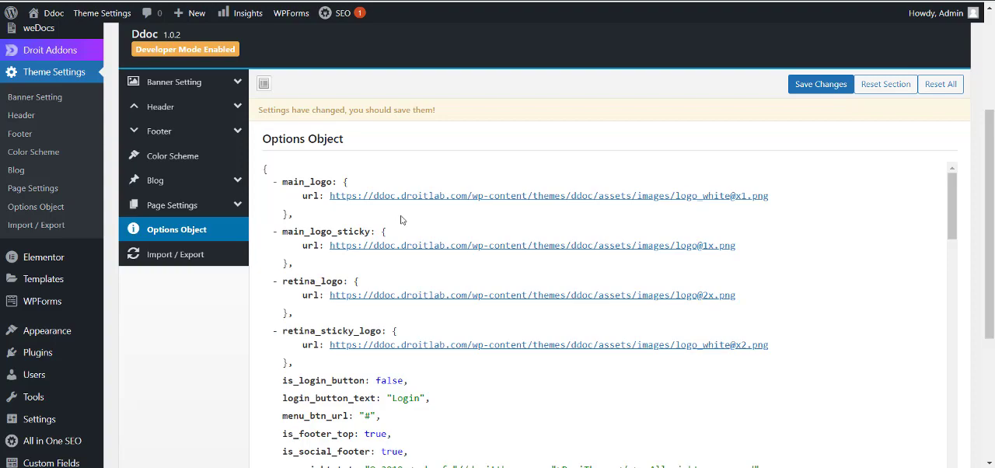
scroll(401, 220, "down", 5)
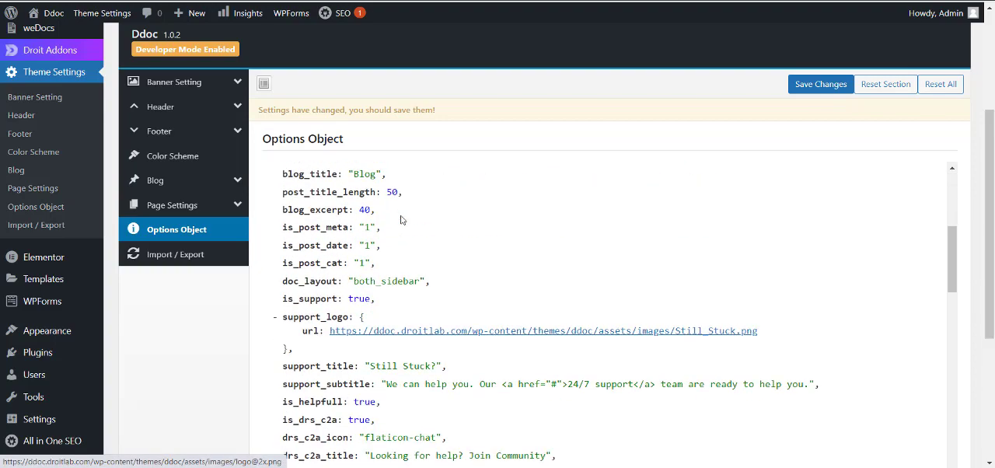
scroll(401, 220, "down", 9)
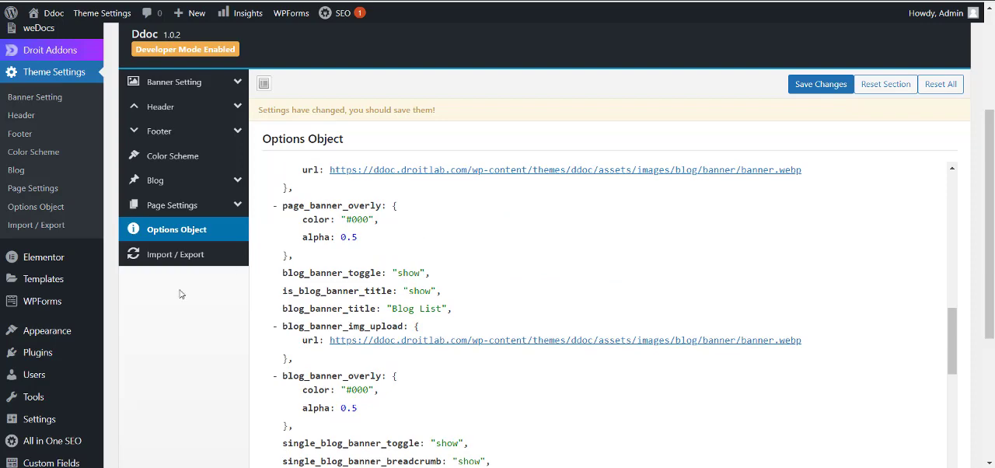
left_click(165, 263)
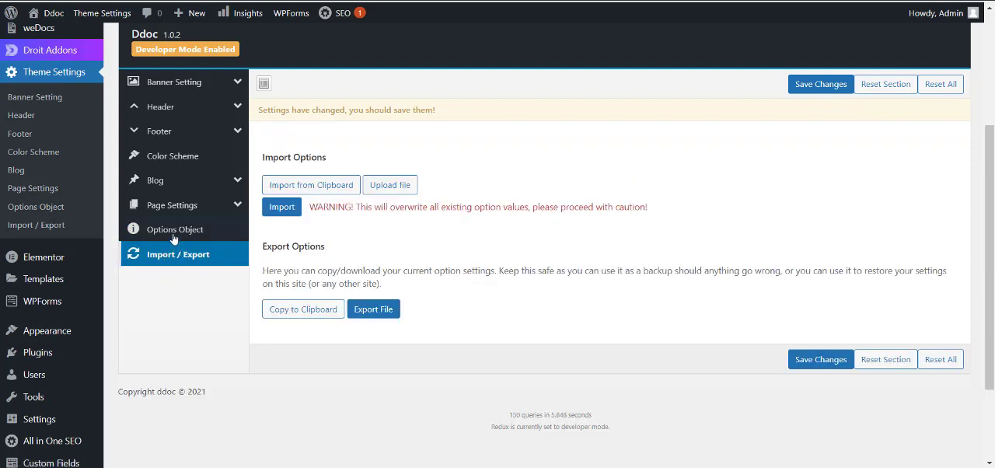
left_click(174, 233)
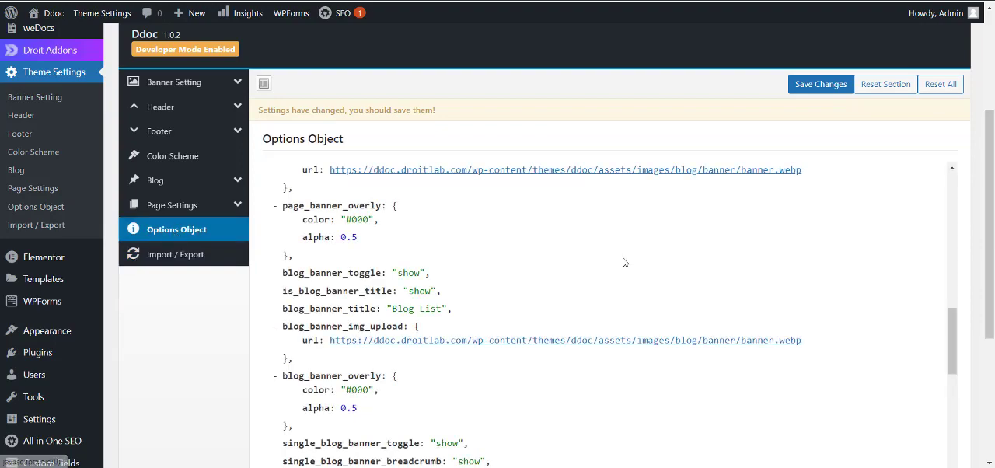
scroll(624, 262, "down", 3)
scroll(623, 262, "up", 5)
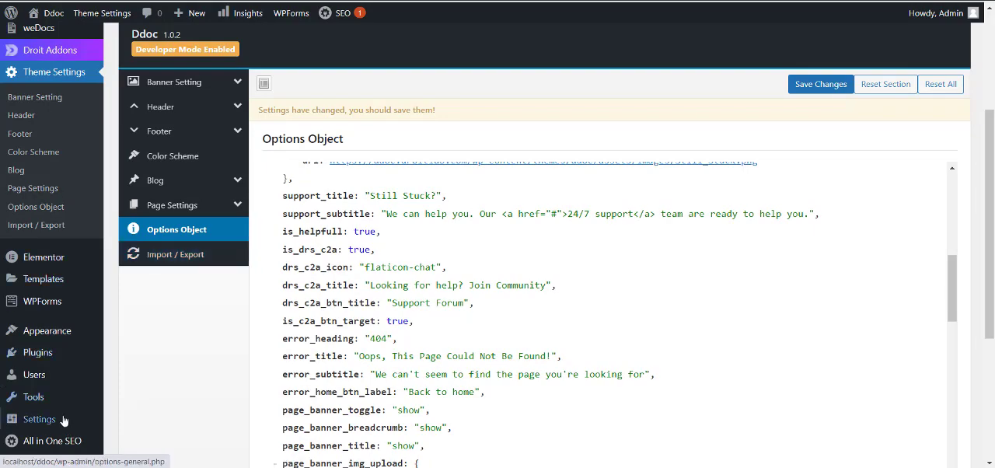
Leave the theme settings without saving the changes and open the list of all pages.
scroll(109, 364, "up", 3)
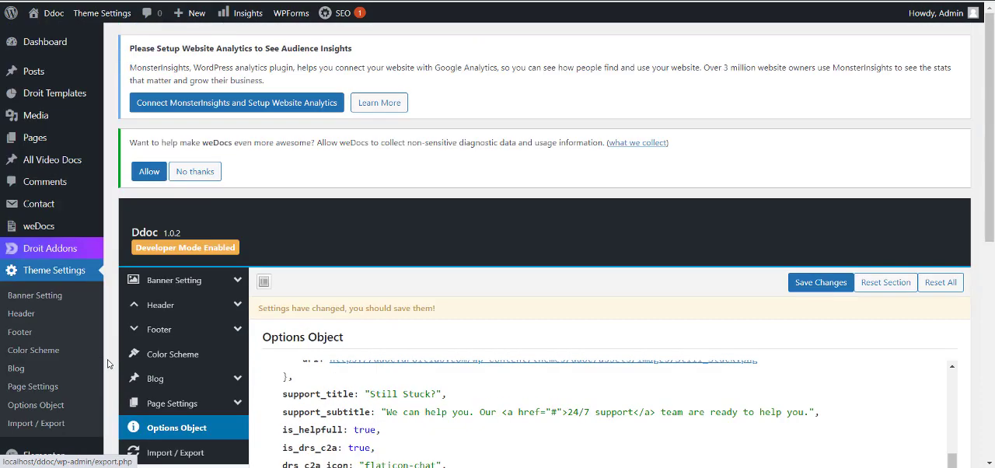
left_click(37, 137)
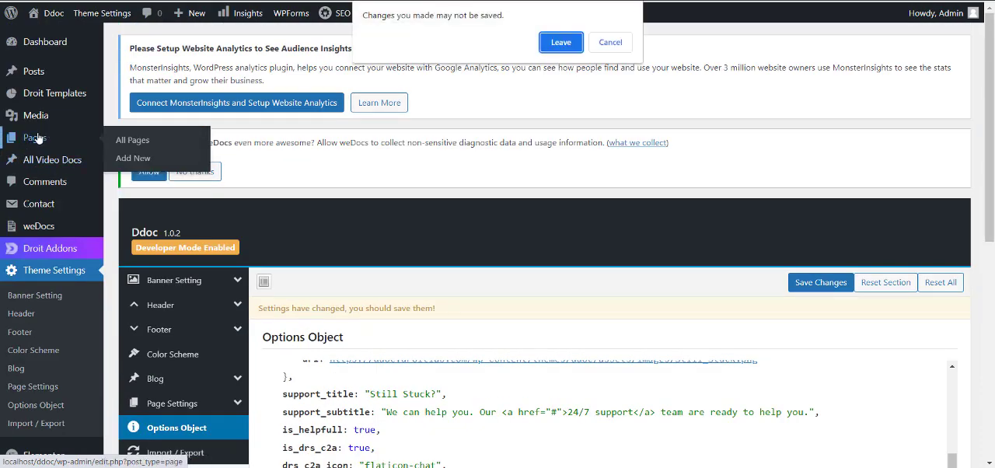
left_click(574, 44)
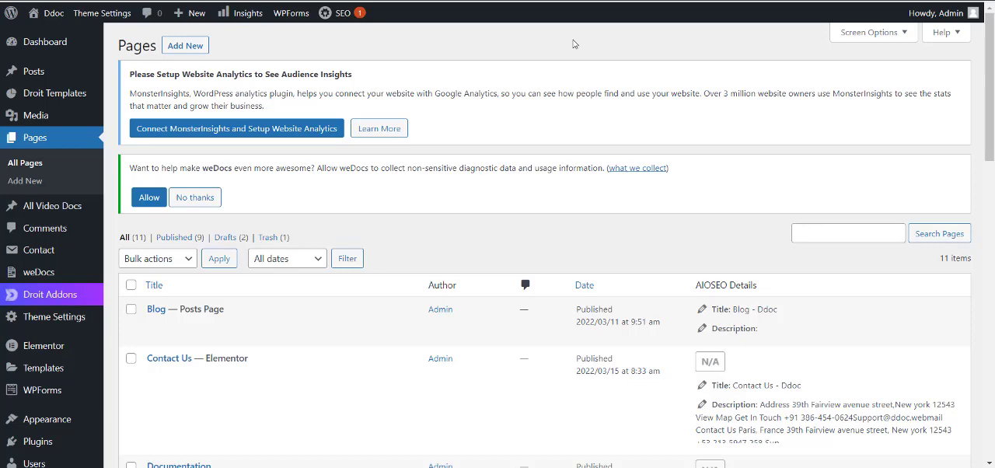
Return to the Dashboard home and open the admin account options.
left_click(41, 41)
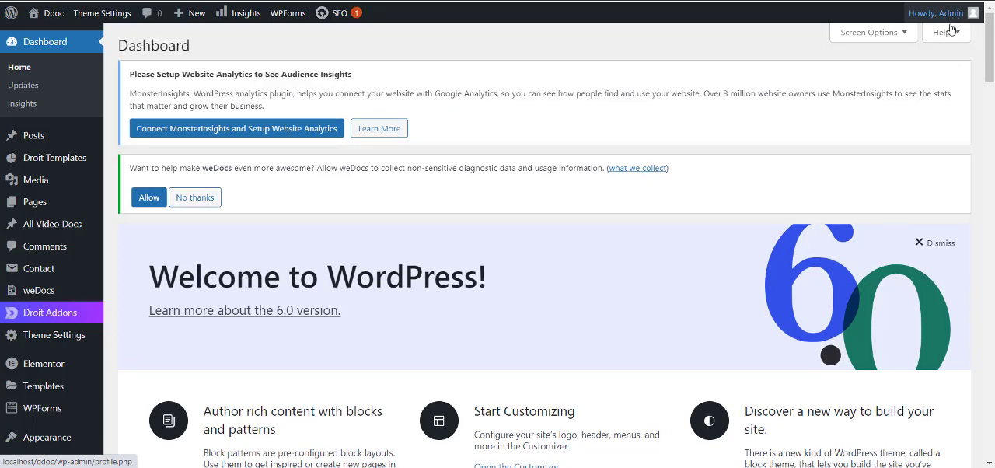
left_click(970, 21)
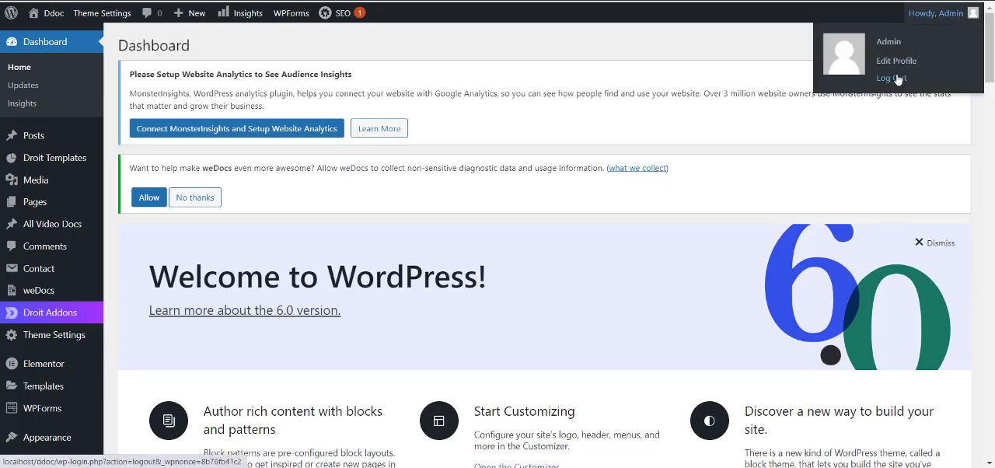